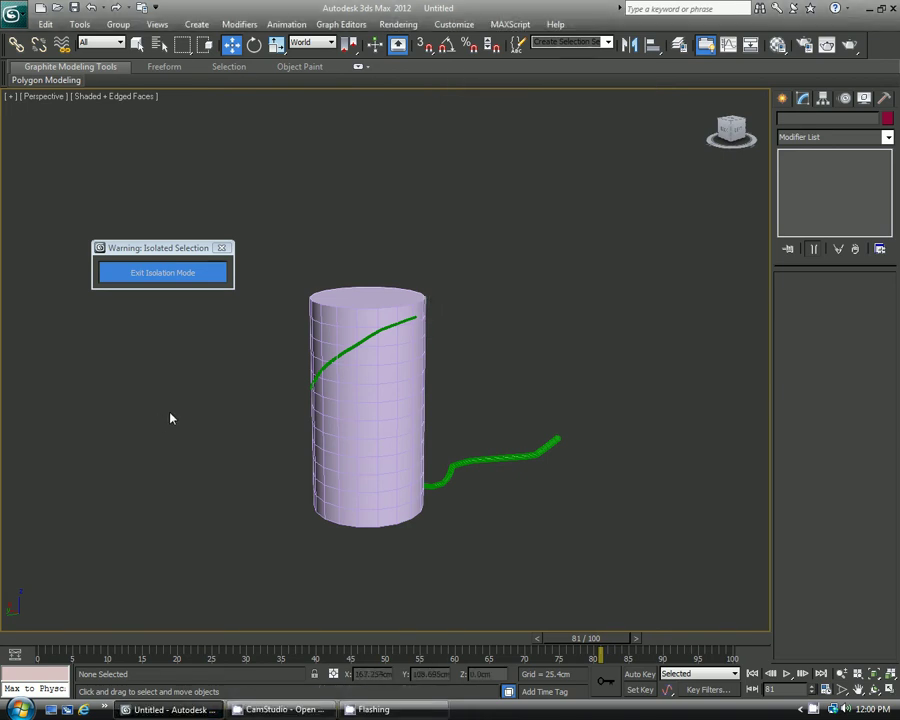
Review the finished vine animation by scrubbing the timeline back to frame 0.
{"action": "scroll", "coordinate": [249, 421], "scroll_direction": "up", "scroll_amount": 3}
{"action": "middle_click_drag", "start_coordinate": [249, 421], "coordinate": [243, 390]}
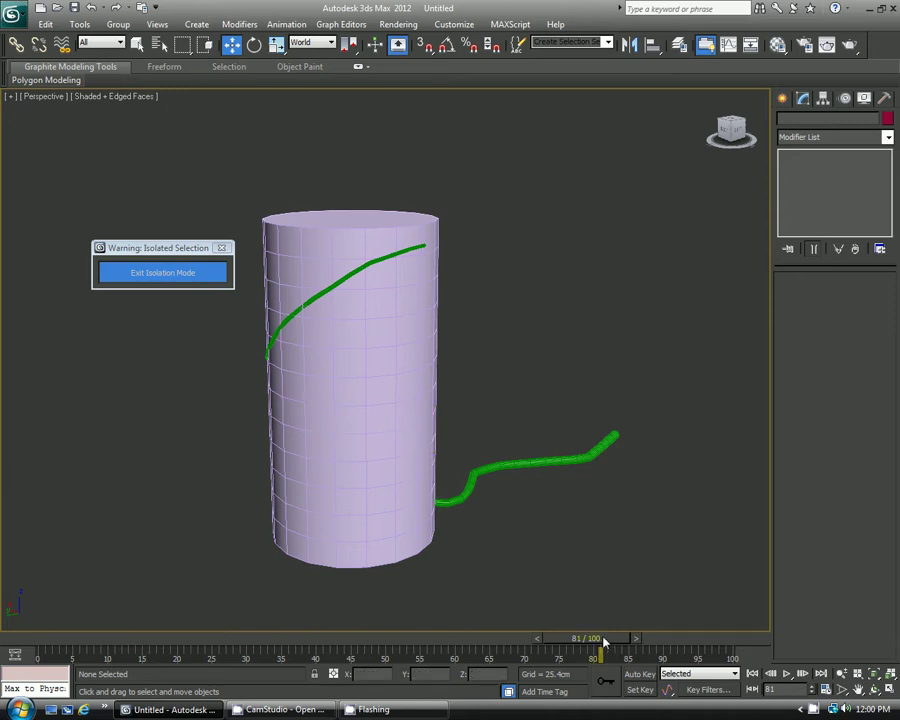
{"action": "left_click_drag", "start_coordinate": [604, 641], "coordinate": [56, 543]}
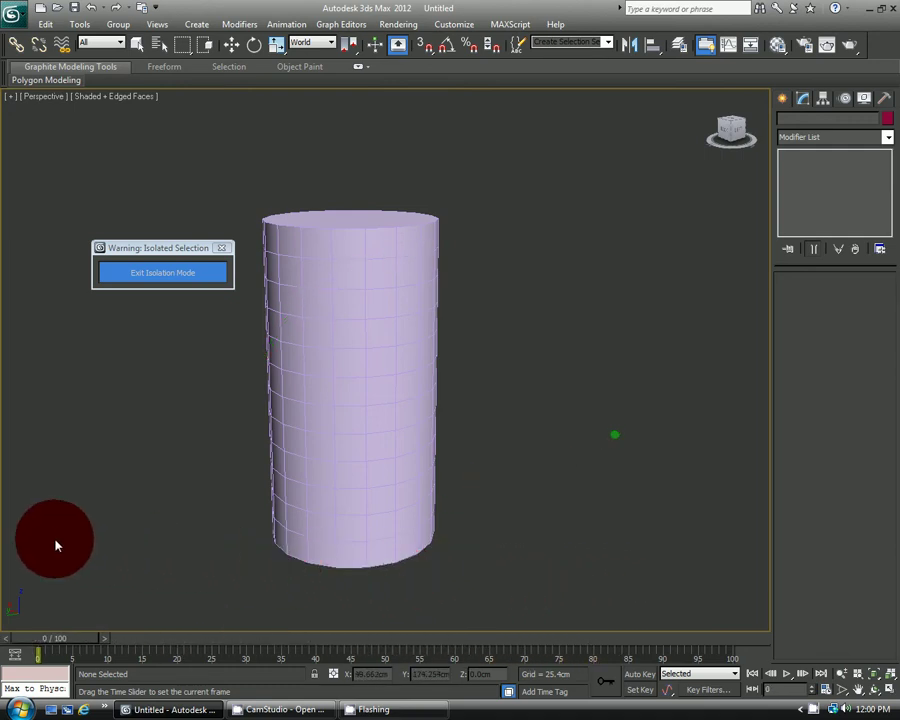
Exit isolation mode, delete every object in the scene and show the home grid.
{"action": "left_click", "coordinate": [167, 277]}
{"action": "left_click_drag", "start_coordinate": [104, 121], "coordinate": [468, 486]}
{"action": "key", "text": "Delete"}
{"action": "key", "text": "g"}
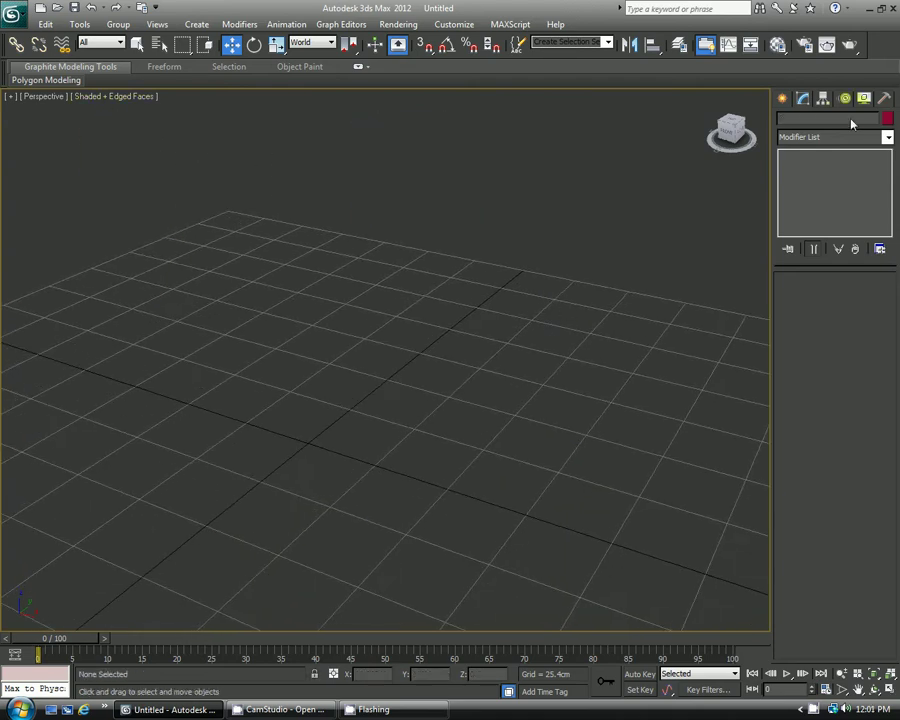
Create a standard cylinder with a radius of about 36.4 cm and a height of about 127.6 cm.
{"action": "left_click", "coordinate": [784, 99]}
{"action": "left_click", "coordinate": [788, 121]}
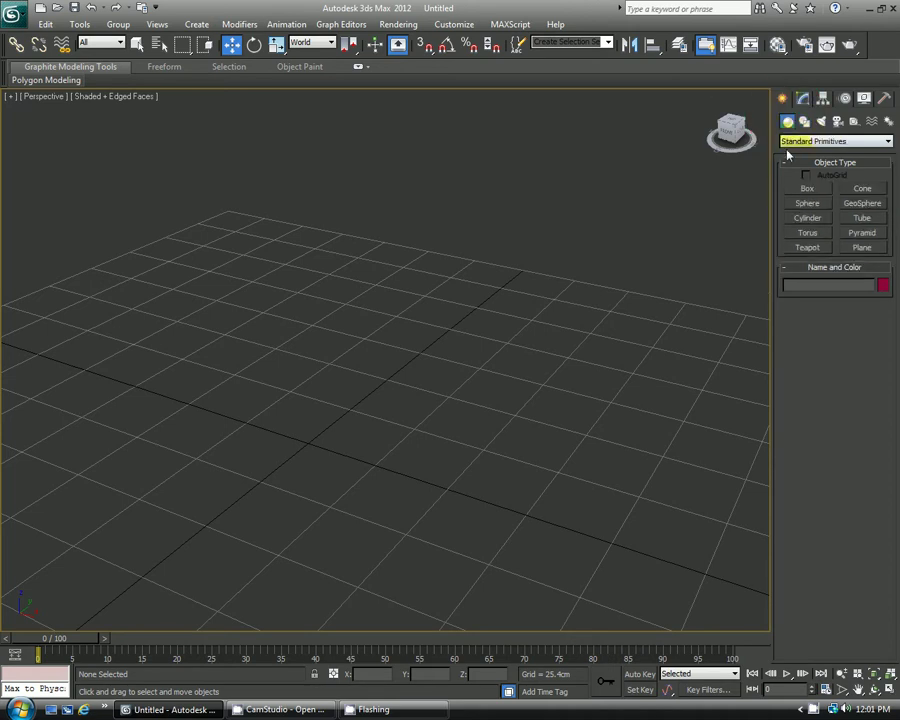
{"action": "left_click", "coordinate": [807, 218]}
{"action": "middle_click_drag", "start_coordinate": [436, 361], "coordinate": [463, 333]}
{"action": "left_click_drag", "start_coordinate": [336, 392], "coordinate": [380, 388]}
{"action": "scroll", "coordinate": [404, 303], "scroll_direction": "down", "scroll_amount": 3}
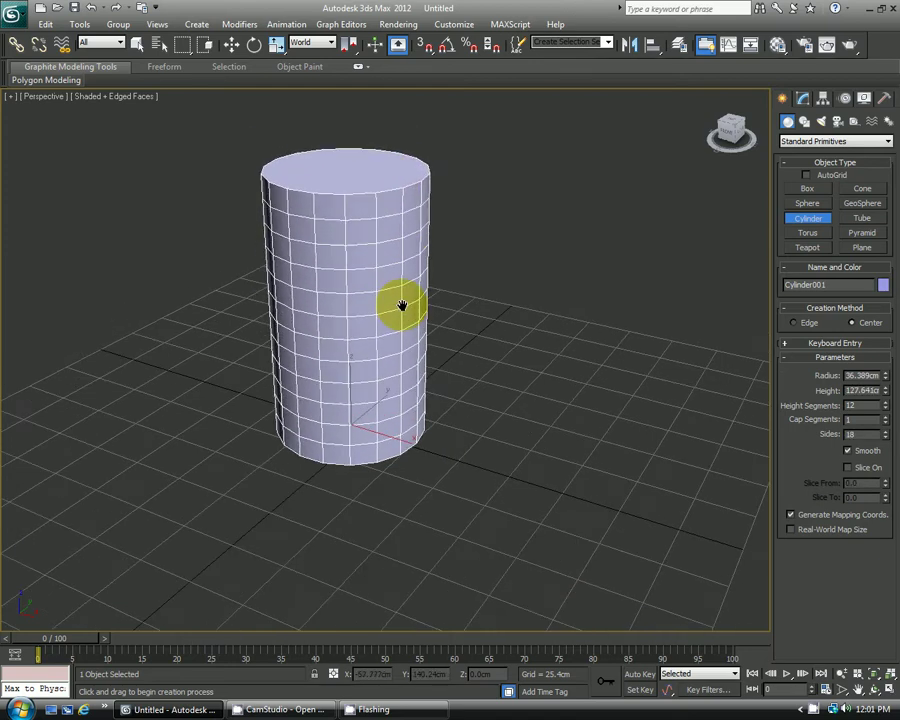
{"action": "scroll", "coordinate": [440, 320], "scroll_direction": "up", "scroll_amount": 4}
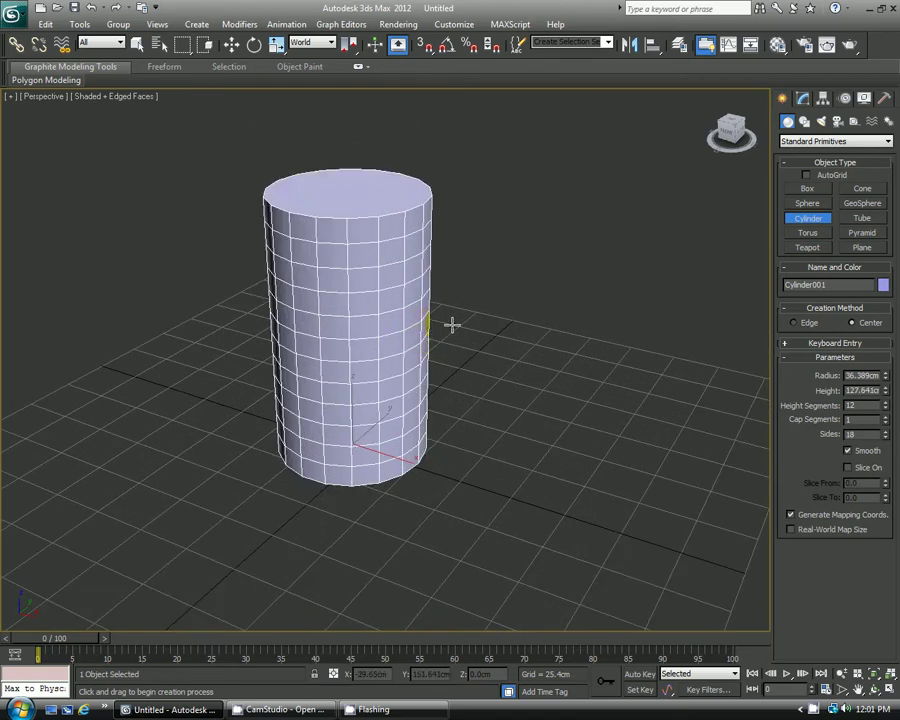
Move the cylinder along Y to about 128.6 cm and make one independent copy beside it at X about -125.6 cm.
{"action": "key", "text": "w"}
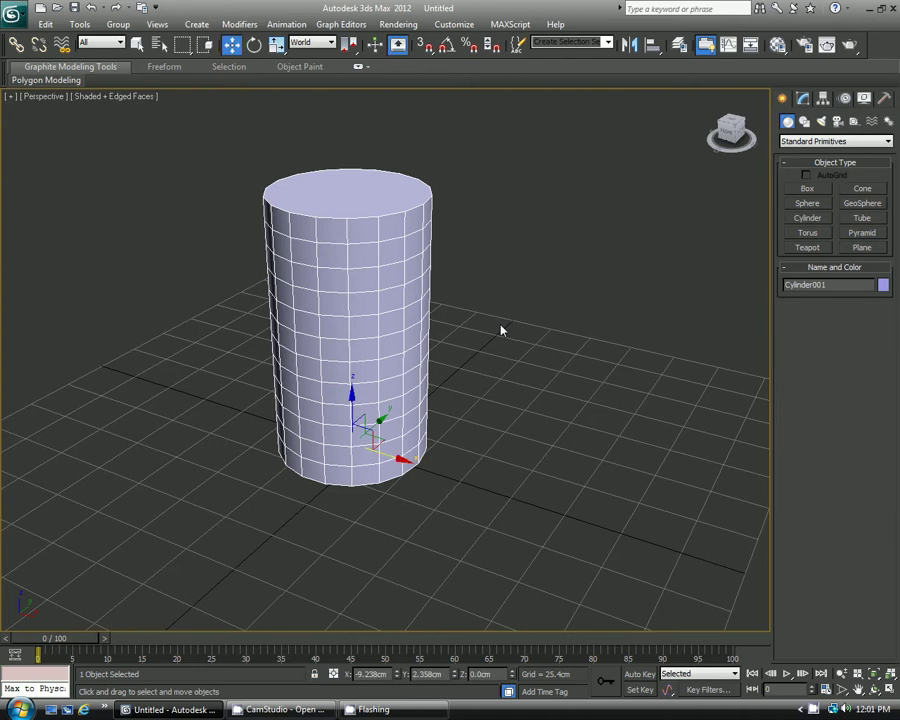
{"action": "left_click_drag", "start_coordinate": [374, 422], "coordinate": [500, 326]}
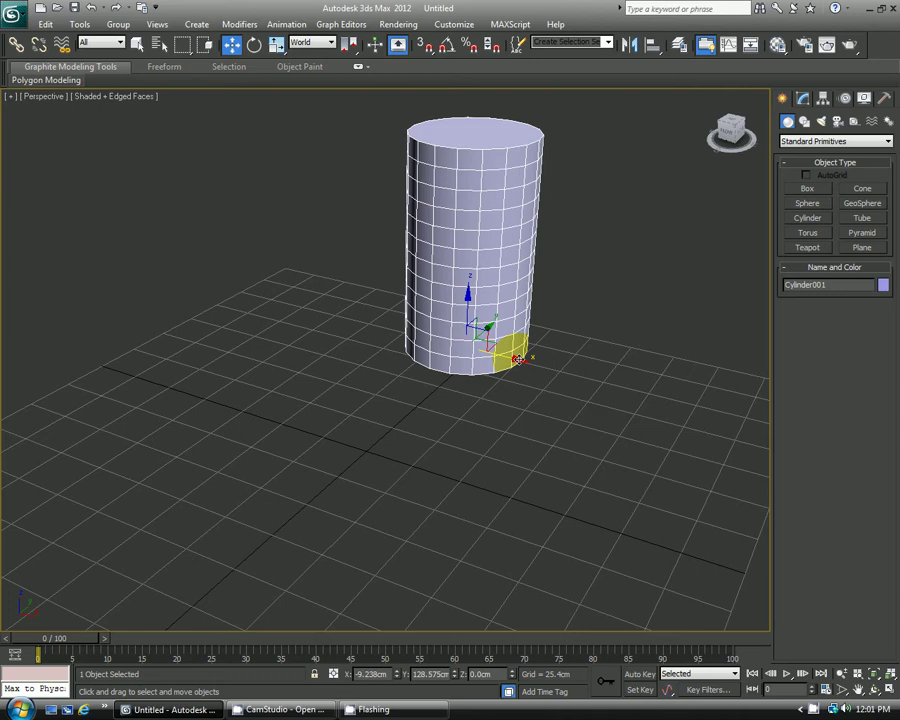
{"action": "mouse_move", "coordinate": [518, 358]}
{"action": "left_mouse_down", "text": "shift"}
{"action": "mouse_move", "coordinate": [392, 345]}
{"action": "mouse_move", "coordinate": [359, 329]}
{"action": "mouse_move", "coordinate": [330, 365]}
{"action": "left_mouse_up", "text": "shift"}
{"action": "left_click", "coordinate": [435, 281]}
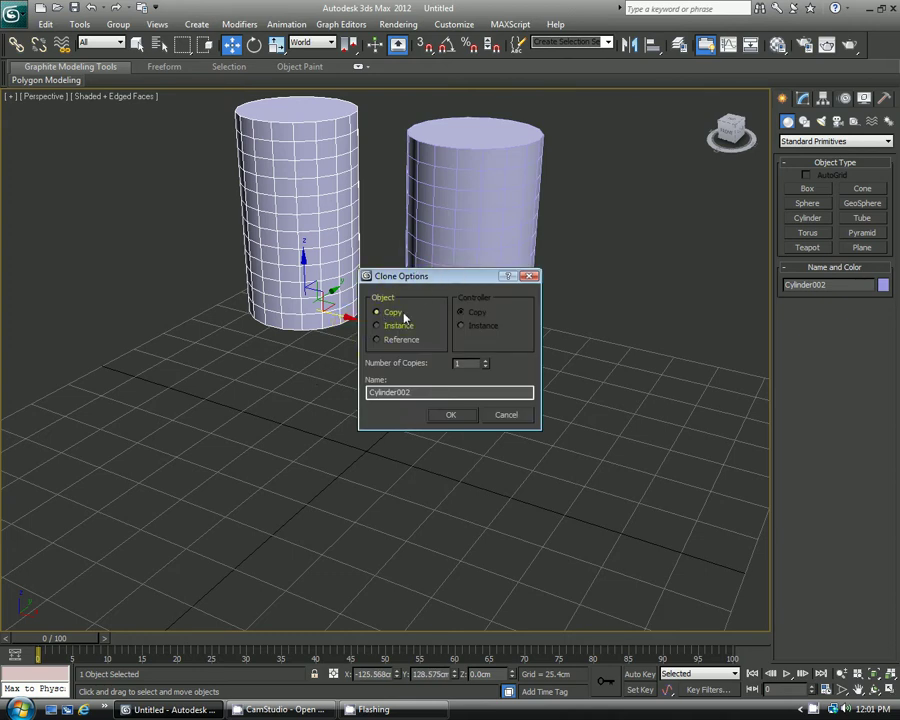
{"action": "left_click", "coordinate": [451, 417]}
{"action": "middle_click_drag", "start_coordinate": [361, 346], "coordinate": [359, 368]}
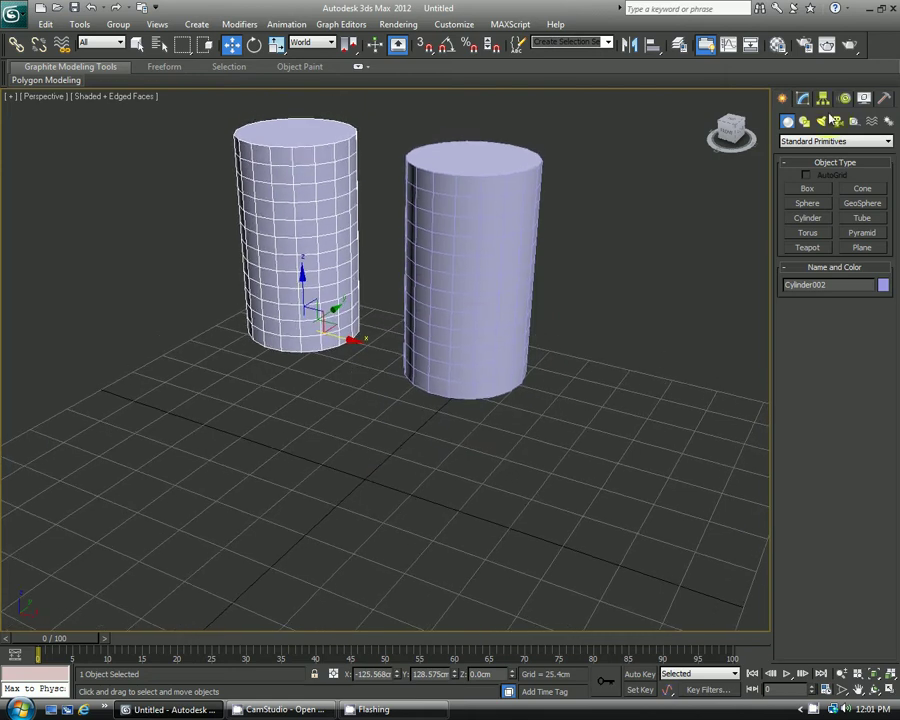
Rename the copied cylinder Vine and give it a dark green object color.
{"action": "left_click", "coordinate": [803, 98]}
{"action": "left_click_drag", "start_coordinate": [823, 117], "coordinate": [646, 119]}
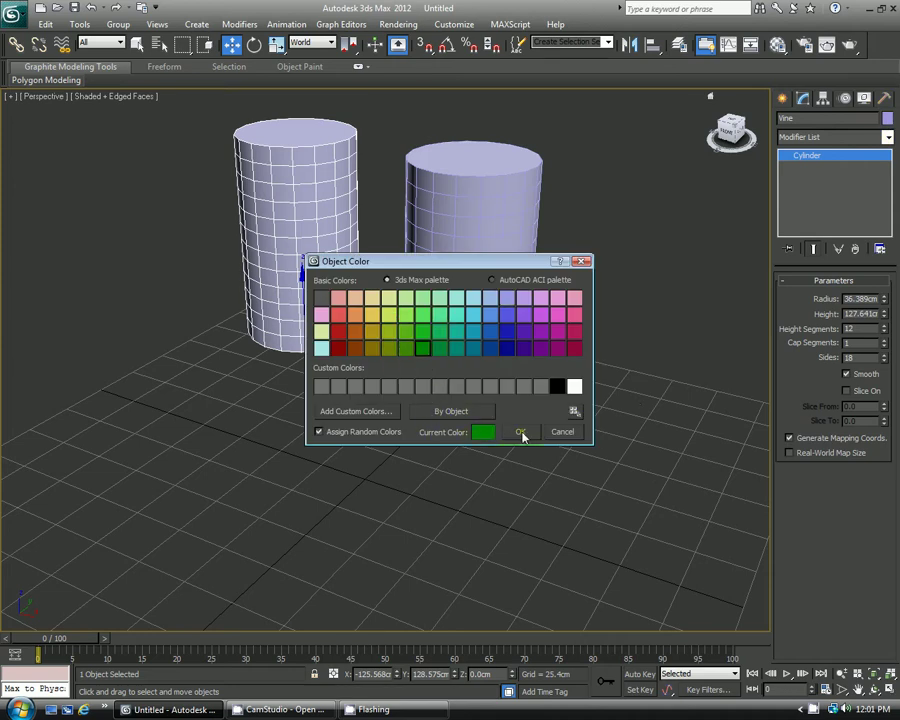
{"action": "left_click", "coordinate": [521, 432]}
Move the green Vine cylinder farther from the other cylinder, to X about -153.6 cm.
{"action": "left_click", "coordinate": [475, 447]}
{"action": "middle_click_drag", "start_coordinate": [374, 370], "coordinate": [398, 374], "text": "alt"}
{"action": "left_click", "coordinate": [232, 300]}
{"action": "left_click_drag", "start_coordinate": [260, 352], "coordinate": [216, 344]}
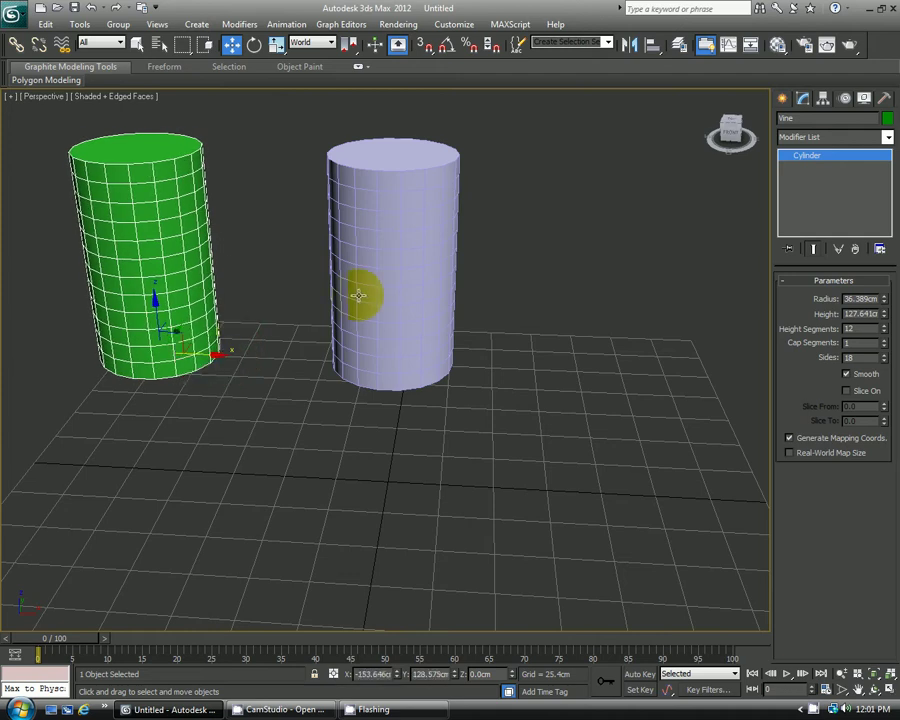
{"action": "left_click", "coordinate": [360, 290]}
{"action": "left_click", "coordinate": [455, 432]}
{"action": "left_click", "coordinate": [413, 364]}
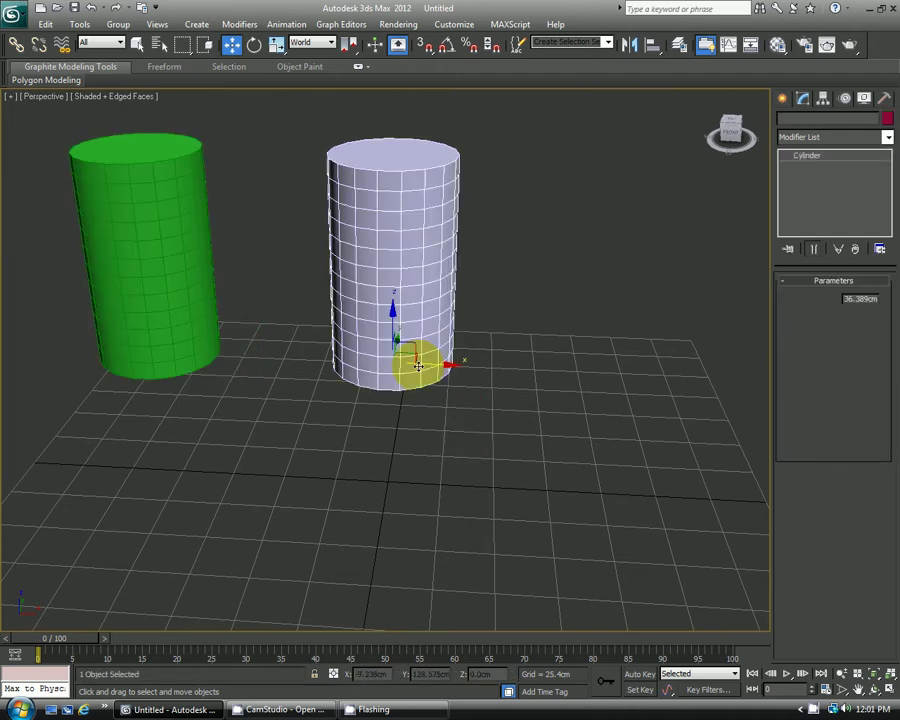
{"action": "left_click", "coordinate": [405, 536]}
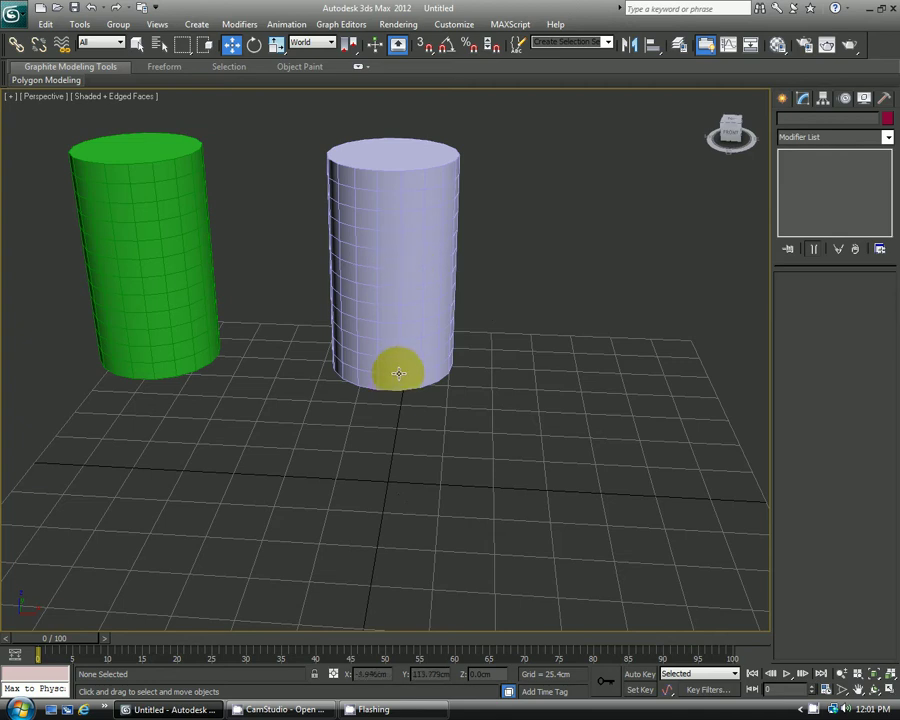
In the Top view, start a spline line at the origin and zigzag it up to the front of the lavender cylinder.
{"action": "key", "text": "alt+w"}
{"action": "left_click", "coordinate": [323, 271]}
{"action": "key", "text": "alt+w"}
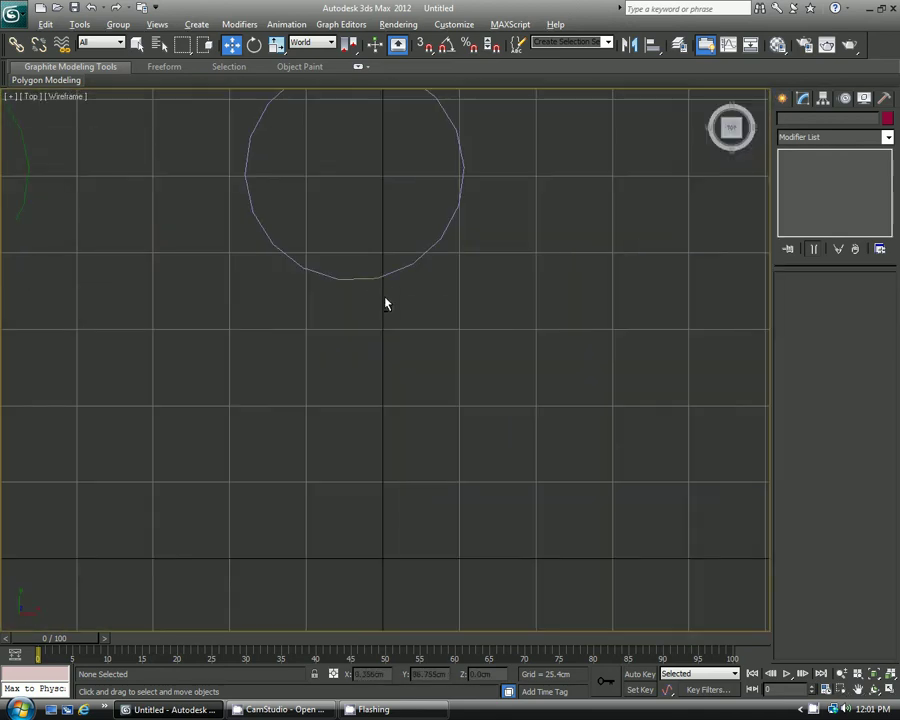
{"action": "scroll", "coordinate": [396, 304], "scroll_direction": "down", "scroll_amount": 2}
{"action": "left_click", "coordinate": [783, 99]}
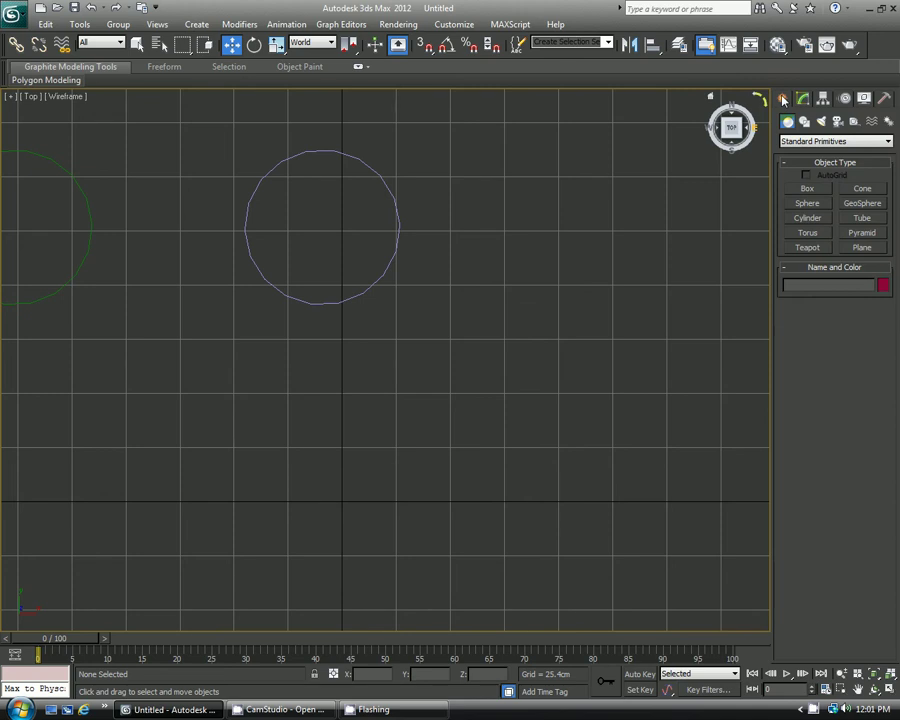
{"action": "left_click", "coordinate": [805, 122]}
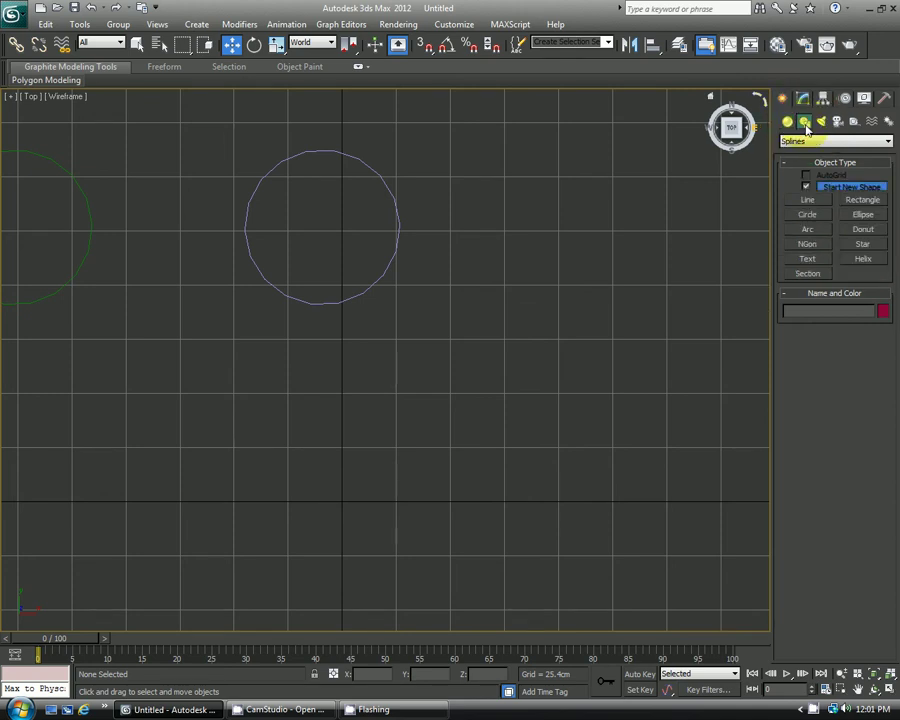
{"action": "left_click", "coordinate": [812, 203]}
{"action": "middle_click_drag", "start_coordinate": [351, 332], "coordinate": [378, 314]}
{"action": "scroll", "coordinate": [380, 314], "scroll_direction": "down", "scroll_amount": 2}
{"action": "middle_click_drag", "start_coordinate": [372, 366], "coordinate": [375, 378]}
{"action": "scroll", "coordinate": [375, 378], "scroll_direction": "up", "scroll_amount": 2}
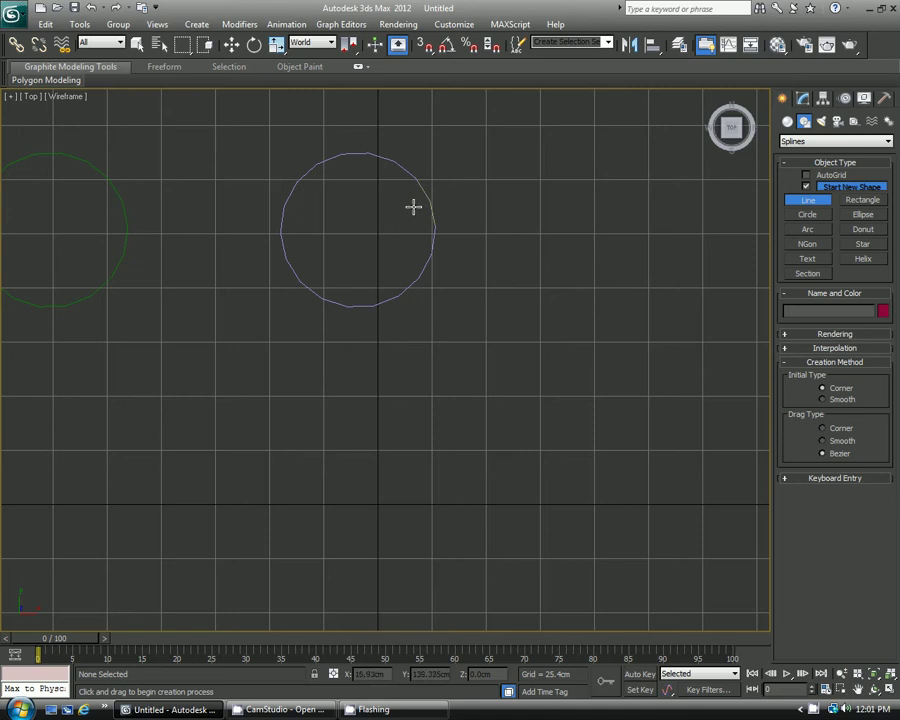
{"action": "left_click", "coordinate": [378, 504]}
{"action": "left_click", "coordinate": [372, 483]}
{"action": "left_click", "coordinate": [385, 461]}
{"action": "left_click", "coordinate": [384, 433]}
{"action": "left_click", "coordinate": [357, 419]}
{"action": "left_click", "coordinate": [358, 391]}
{"action": "left_click", "coordinate": [382, 377]}
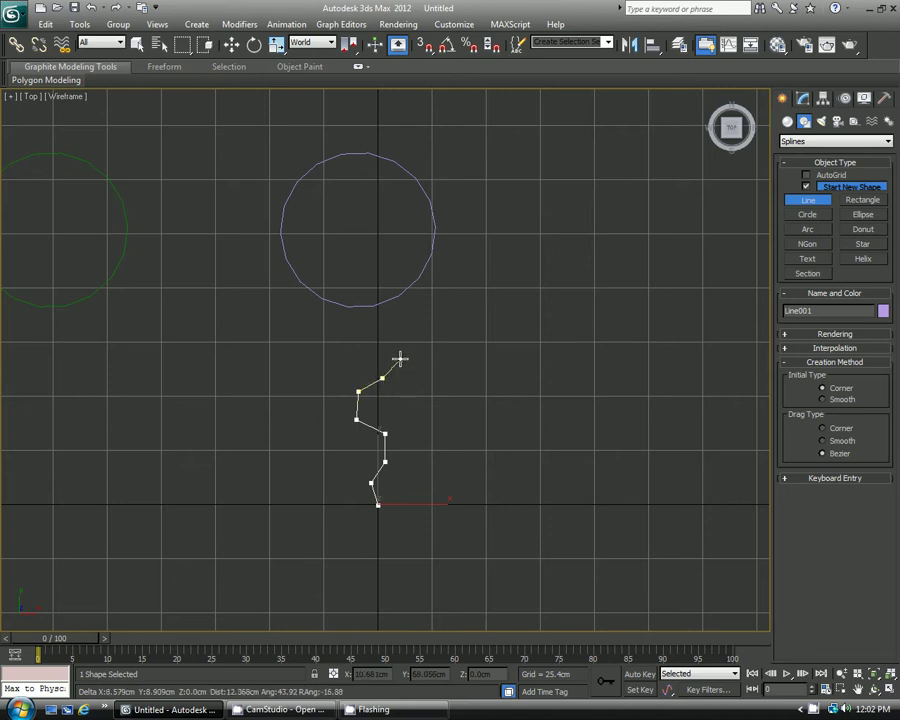
{"action": "left_click", "coordinate": [400, 358]}
{"action": "left_click", "coordinate": [383, 345]}
{"action": "left_click", "coordinate": [380, 329]}
{"action": "left_click", "coordinate": [395, 313]}
Continue the line counterclockwise around the outside of the cylinder and end it just short of a full loop.
{"action": "left_click", "coordinate": [430, 291]}
{"action": "left_click", "coordinate": [444, 260]}
{"action": "left_click", "coordinate": [451, 210]}
{"action": "left_click", "coordinate": [438, 179]}
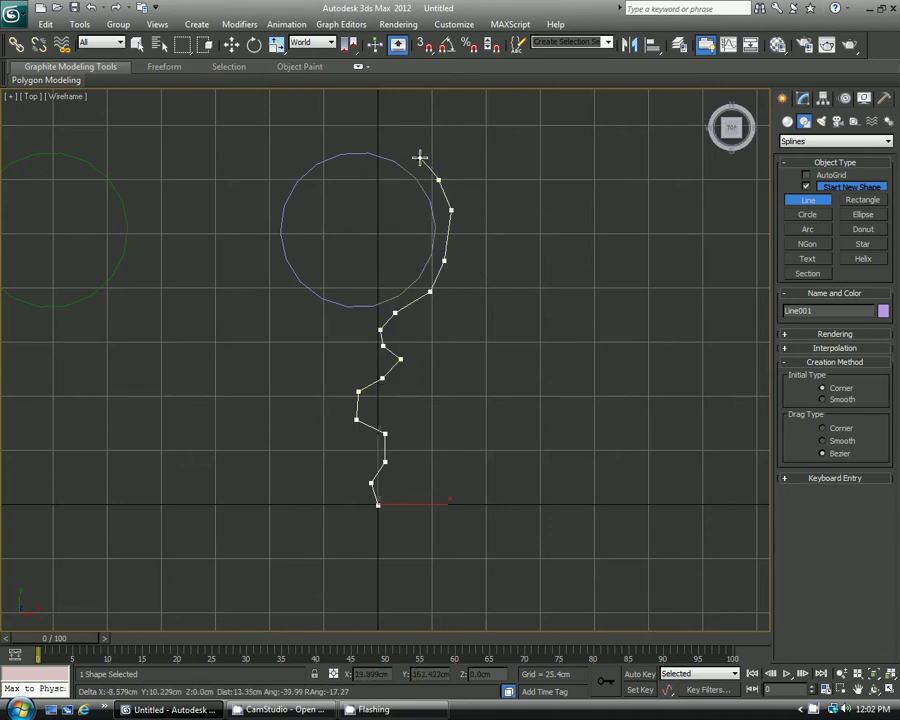
{"action": "left_click", "coordinate": [420, 157]}
{"action": "left_click", "coordinate": [398, 143]}
{"action": "left_click", "coordinate": [364, 139]}
{"action": "left_click", "coordinate": [336, 143]}
{"action": "left_click", "coordinate": [301, 159]}
{"action": "left_click", "coordinate": [282, 175]}
{"action": "left_click", "coordinate": [267, 203]}
{"action": "left_click", "coordinate": [261, 235]}
{"action": "left_click", "coordinate": [266, 259]}
{"action": "left_click", "coordinate": [283, 299]}
{"action": "left_click", "coordinate": [297, 310]}
{"action": "left_click", "coordinate": [314, 322]}
{"action": "left_click", "coordinate": [330, 325]}
{"action": "left_click", "coordinate": [343, 325]}
{"action": "right_click", "coordinate": [352, 320]}
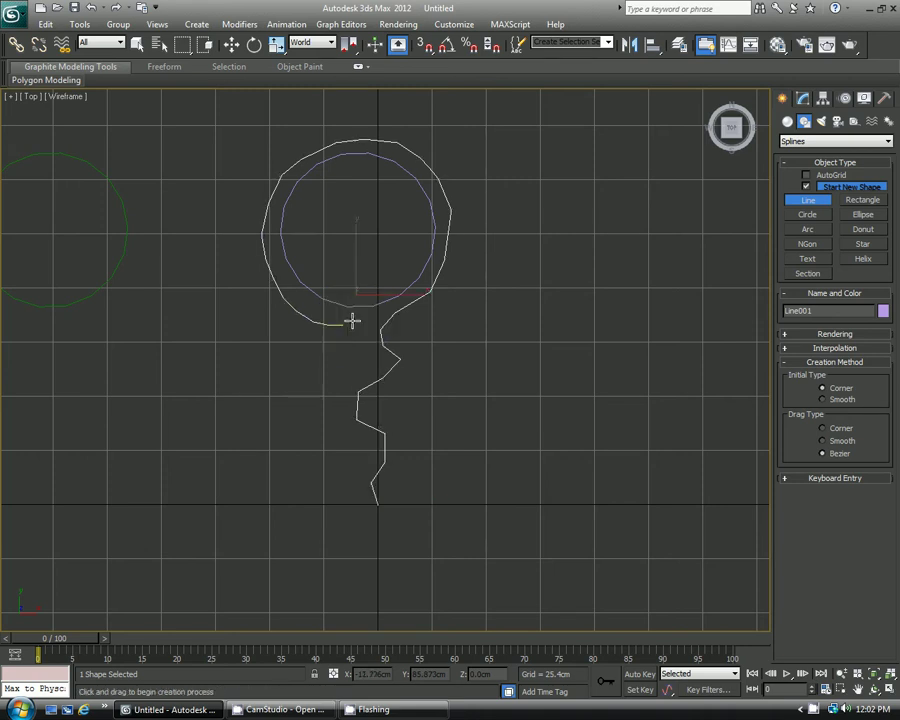
Move individual vertices in the line's zigzag section to soften its sharp bends.
{"action": "scroll", "coordinate": [396, 333], "scroll_direction": "up", "scroll_amount": 2}
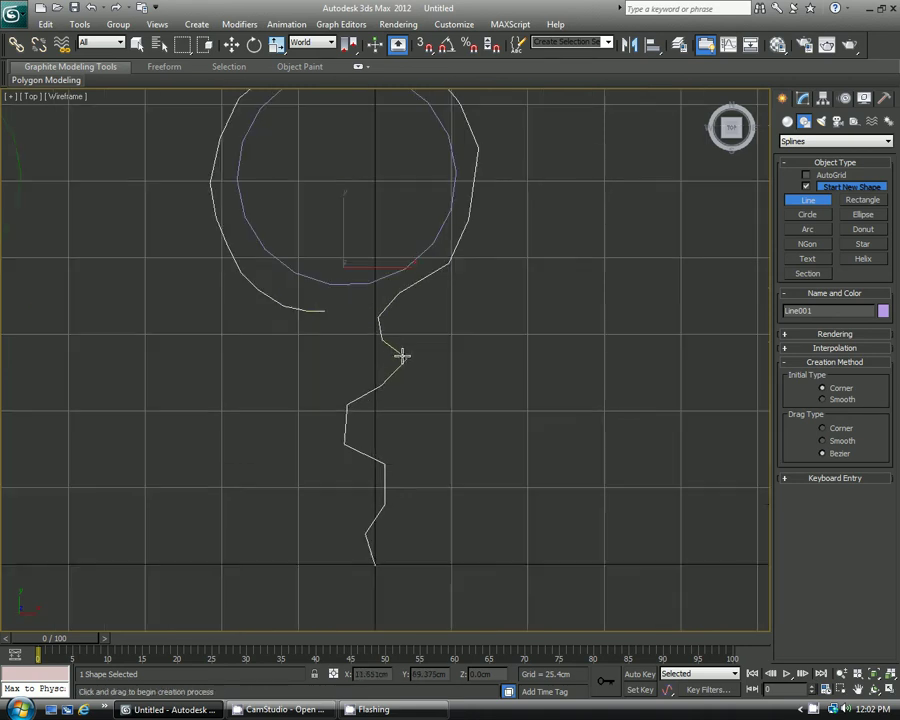
{"action": "key", "text": "w"}
{"action": "key", "text": "1"}
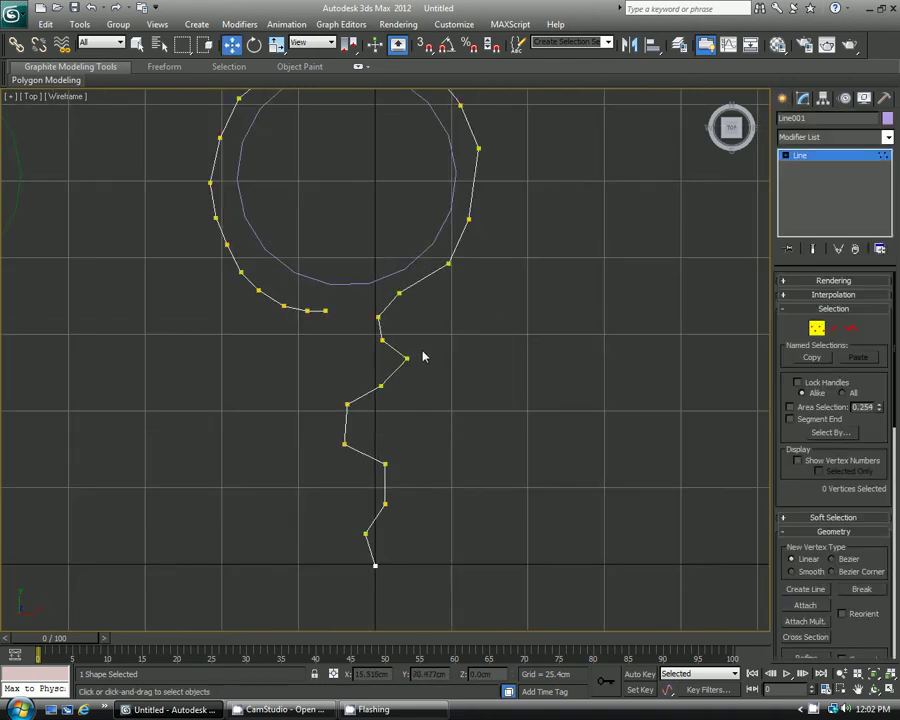
{"action": "left_click", "coordinate": [406, 359]}
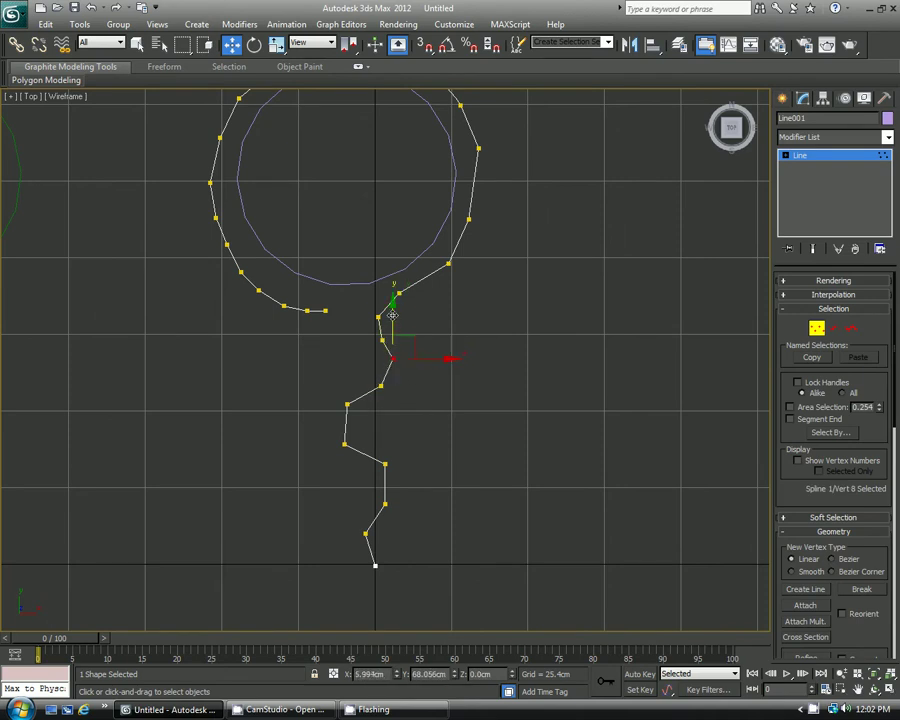
{"action": "left_click_drag", "start_coordinate": [393, 314], "coordinate": [393, 319]}
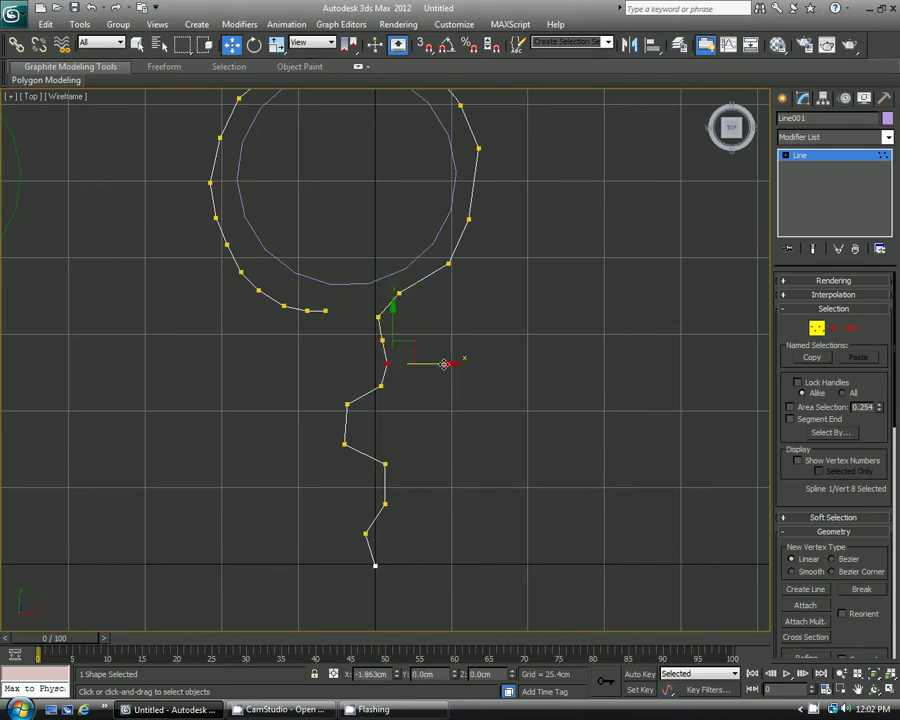
{"action": "left_click_drag", "start_coordinate": [347, 404], "coordinate": [423, 464]}
{"action": "left_click", "coordinate": [481, 417]}
Return to a full-size Perspective view, leave vertex editing and select the whole line object.
{"action": "key", "text": "alt+w"}
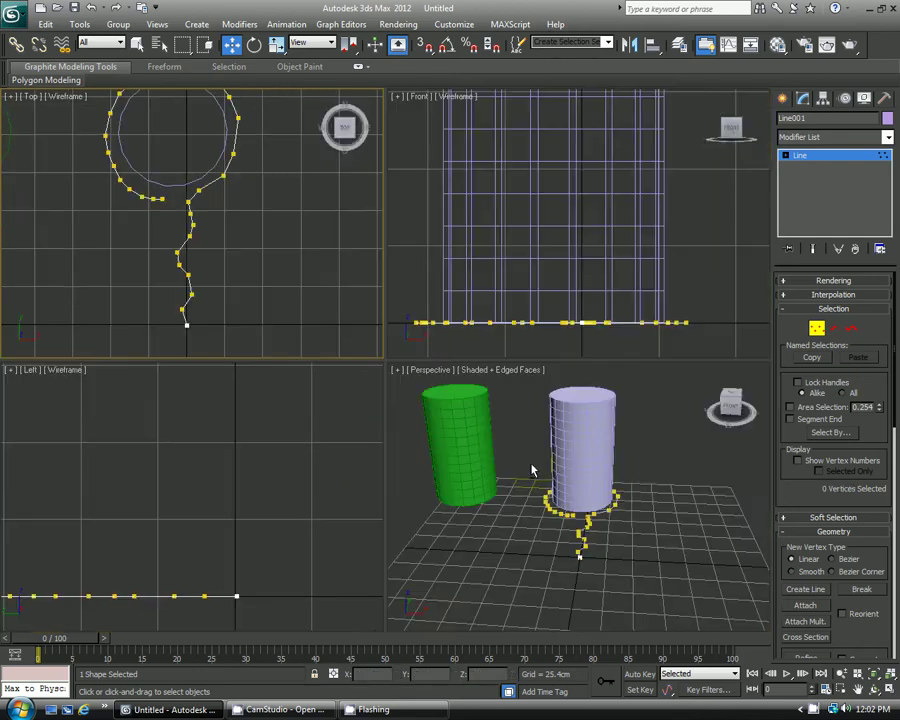
{"action": "left_click", "coordinate": [532, 467]}
{"action": "key", "text": "alt+w"}
{"action": "scroll", "coordinate": [366, 358], "scroll_direction": "up", "scroll_amount": 3}
{"action": "middle_click_drag", "start_coordinate": [366, 358], "coordinate": [401, 376]}
{"action": "left_click", "coordinate": [785, 156]}
{"action": "left_click", "coordinate": [808, 156]}
{"action": "left_click", "coordinate": [504, 270]}
{"action": "left_click", "coordinate": [466, 474]}
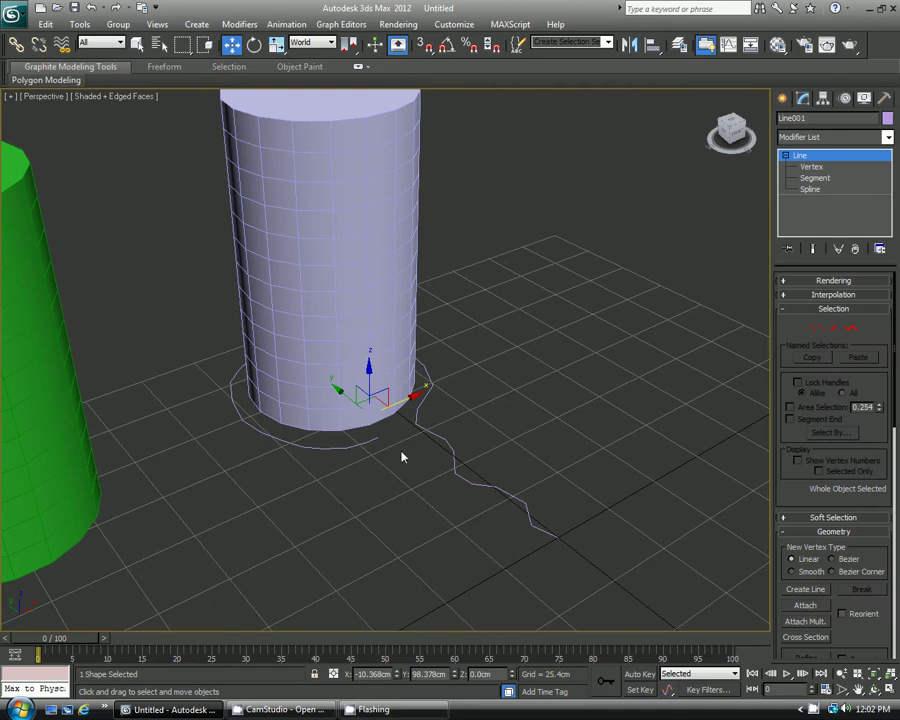
Turn on 3D snapping with the Face and Center Face snaps enabled.
{"action": "middle_click_drag", "start_coordinate": [343, 345], "coordinate": [353, 373]}
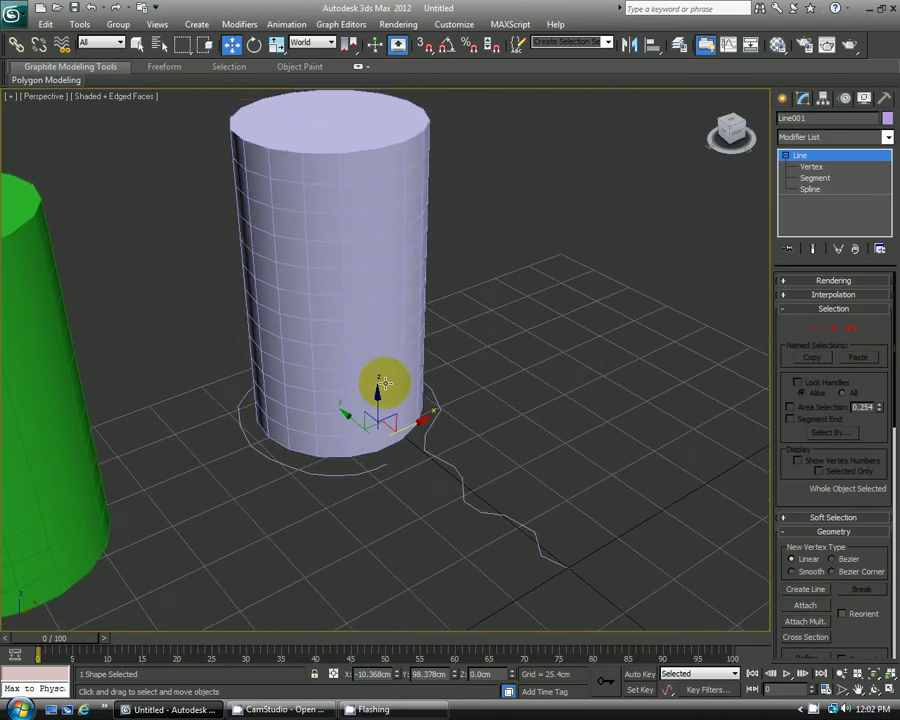
{"action": "right_click", "coordinate": [427, 48]}
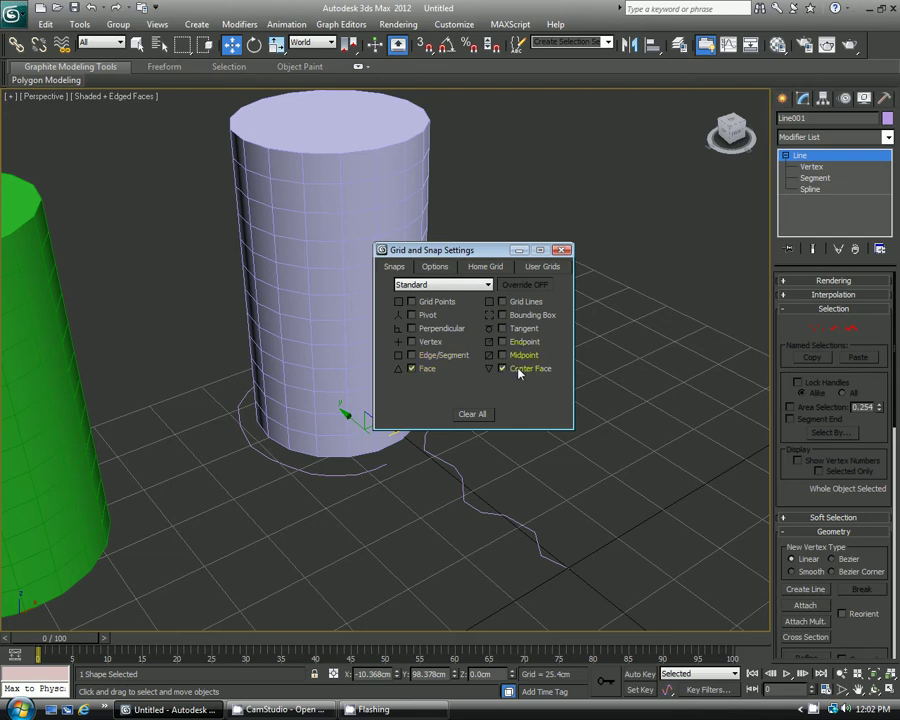
{"action": "left_click", "coordinate": [563, 250]}
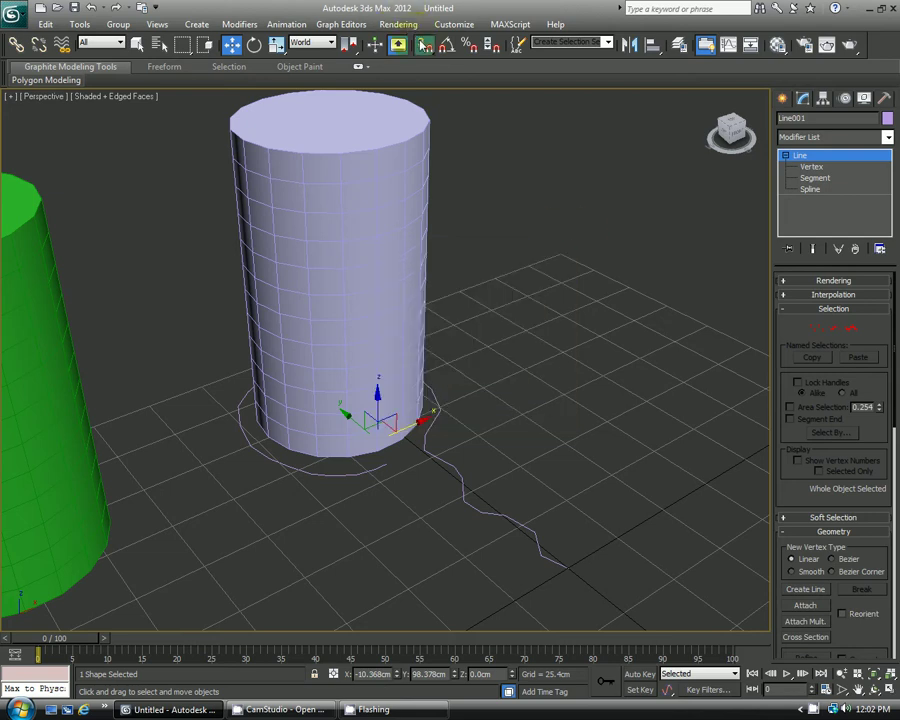
Snap the first two line vertices beside the cylinder's base onto its surface, placing the second at a height of about 12.6 cm.
{"action": "key", "text": "1"}
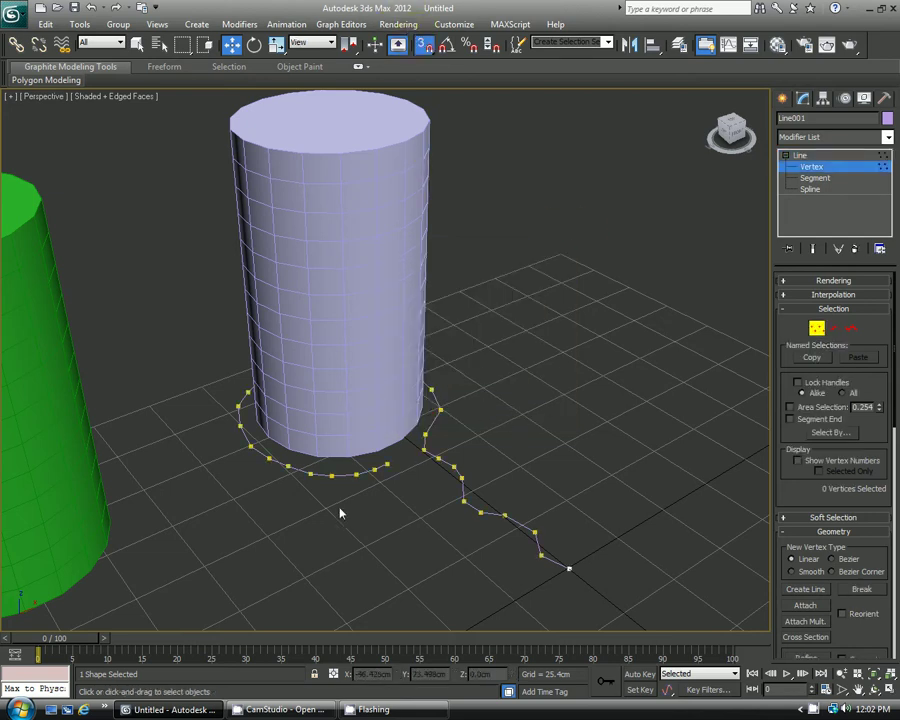
{"action": "middle_click_drag", "start_coordinate": [350, 497], "coordinate": [480, 370]}
{"action": "scroll", "coordinate": [500, 450], "scroll_direction": "up", "scroll_amount": 3}
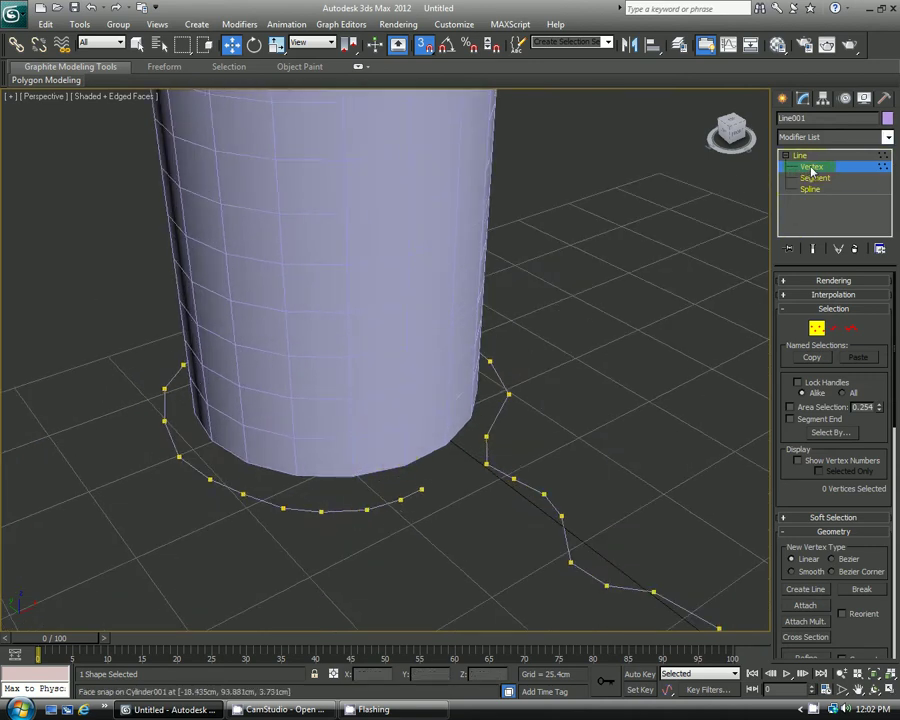
{"action": "middle_click_drag", "start_coordinate": [466, 412], "coordinate": [458, 486]}
{"action": "left_click", "coordinate": [467, 486]}
{"action": "left_click_drag", "start_coordinate": [467, 486], "coordinate": [464, 444]}
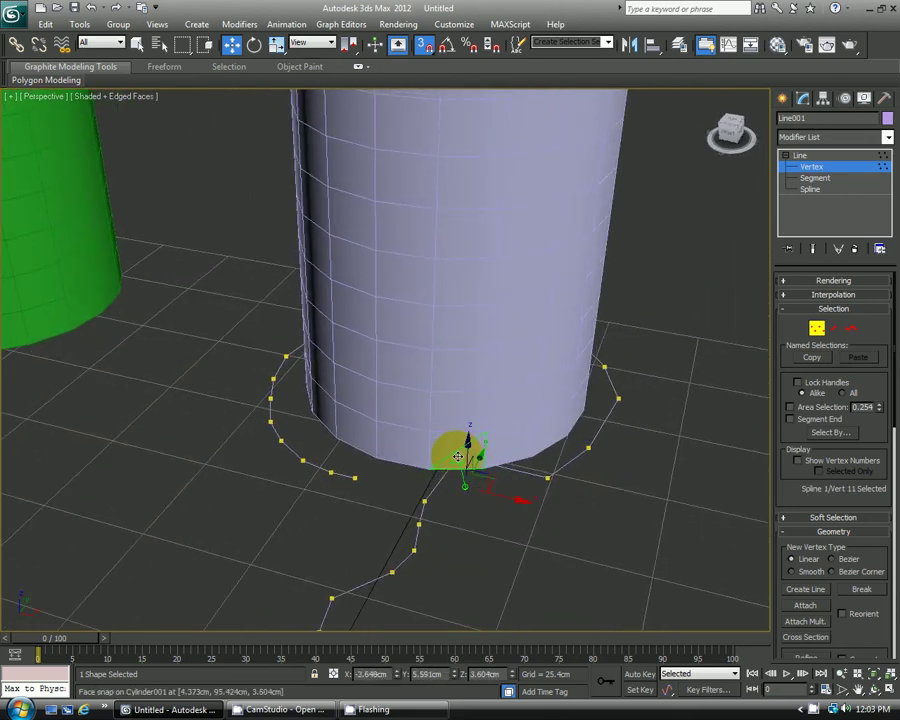
{"action": "left_click", "coordinate": [544, 468]}
{"action": "left_click_drag", "start_coordinate": [541, 461], "coordinate": [498, 419]}
Snap line vertex 13, beside the cylinder's base, onto the cylinder's surface above its bottom edge.
{"action": "middle_click_drag", "start_coordinate": [532, 454], "coordinate": [458, 448], "text": "alt"}
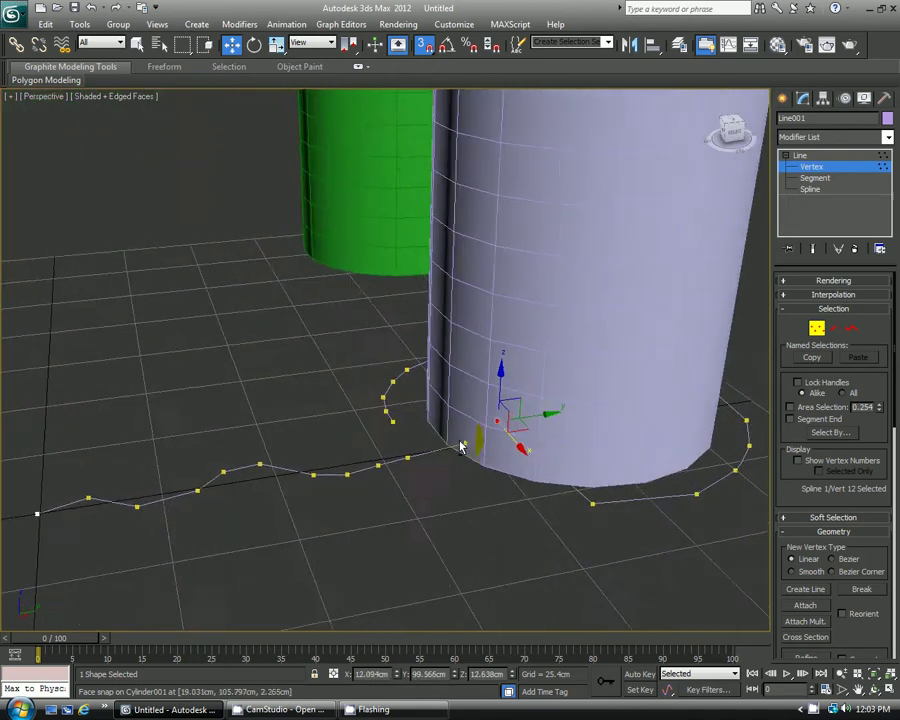
{"action": "left_click", "coordinate": [600, 512]}
{"action": "left_click", "coordinate": [600, 517]}
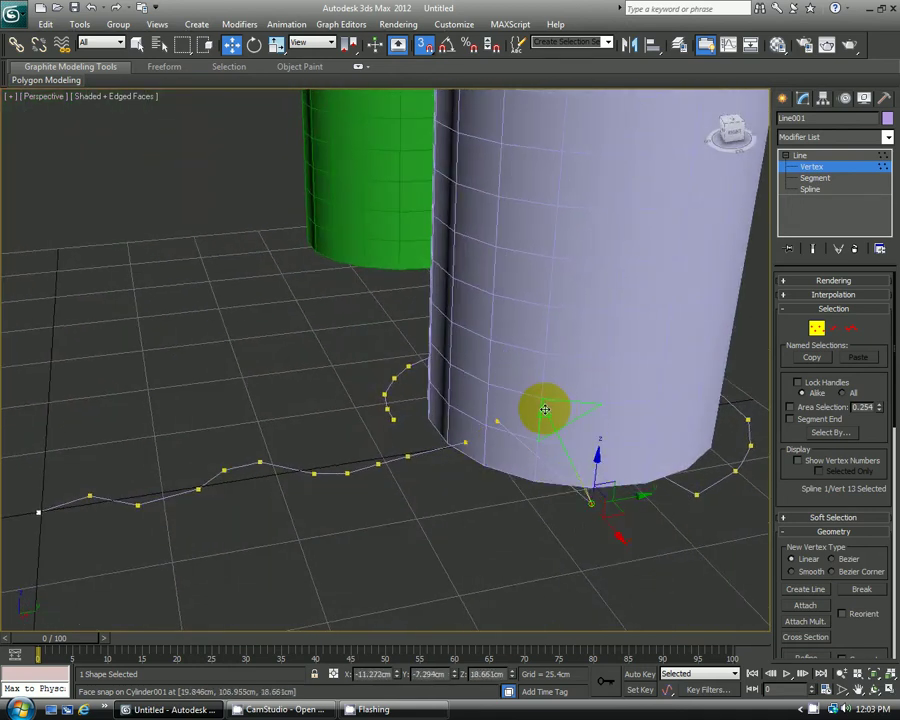
{"action": "middle_click_drag", "start_coordinate": [592, 484], "coordinate": [477, 474], "text": "alt"}
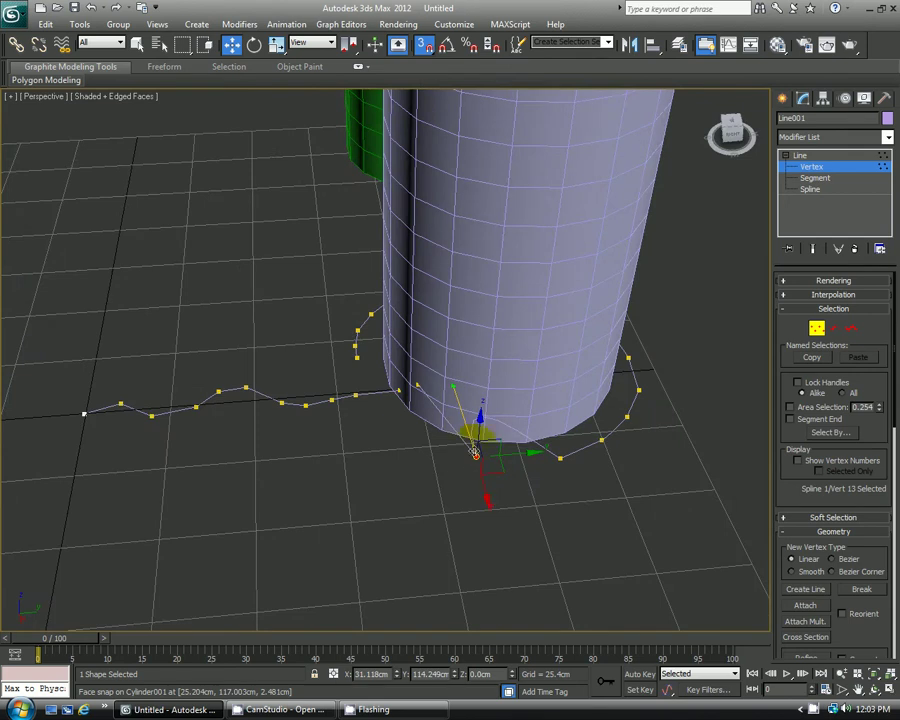
{"action": "left_click_drag", "start_coordinate": [467, 445], "coordinate": [440, 385]}
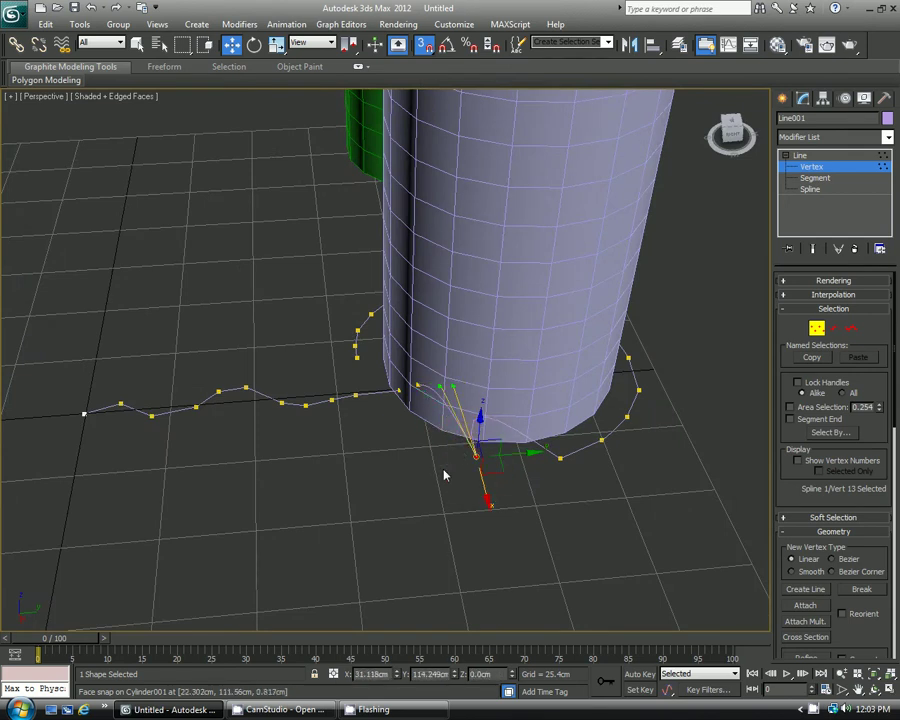
{"action": "mouse_move", "coordinate": [436, 481]}
{"action": "middle_mouse_down", "text": "alt"}
{"action": "mouse_move", "coordinate": [468, 468]}
{"action": "mouse_move", "coordinate": [440, 497]}
{"action": "middle_mouse_up", "text": "alt"}
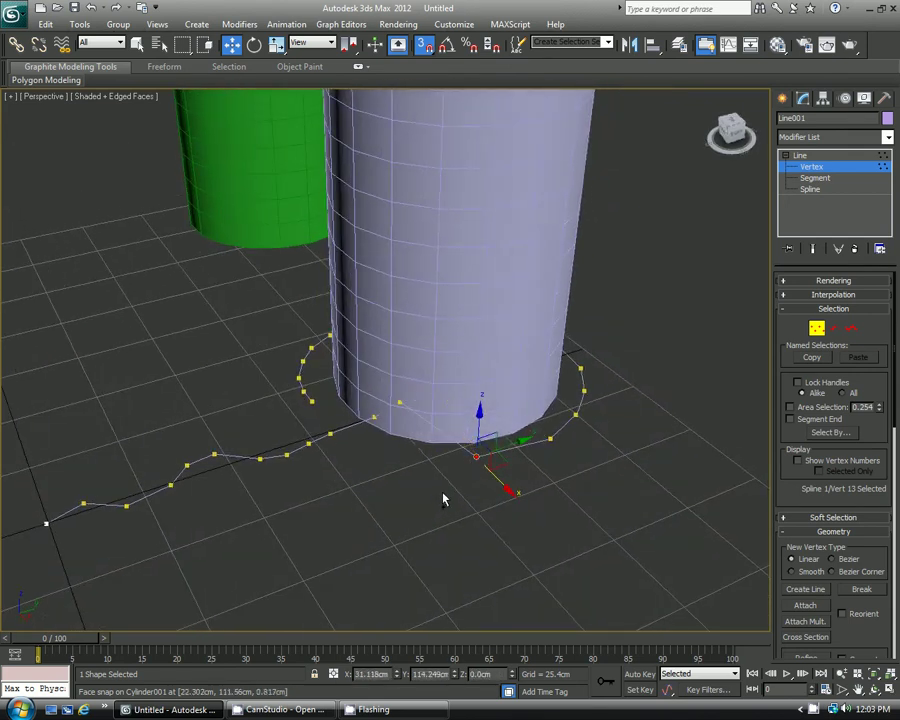
{"action": "left_click_drag", "start_coordinate": [474, 445], "coordinate": [441, 430]}
{"action": "left_click", "coordinate": [420, 470]}
Snap the following line vertices, up to vertex 15, onto the cylinder's faces to continue the climb around it.
{"action": "middle_click_drag", "start_coordinate": [420, 470], "coordinate": [460, 460], "text": "alt"}
{"action": "left_click", "coordinate": [487, 413]}
{"action": "left_click_drag", "start_coordinate": [486, 413], "coordinate": [437, 366]}
{"action": "middle_click_drag", "start_coordinate": [501, 467], "coordinate": [438, 462], "text": "alt"}
{"action": "left_click", "coordinate": [543, 456]}
{"action": "left_click_drag", "start_coordinate": [543, 456], "coordinate": [464, 366]}
{"action": "left_click", "coordinate": [587, 440]}
{"action": "left_click_drag", "start_coordinate": [587, 440], "coordinate": [512, 362]}
Snap line vertices 16 to 18 onto the cylinder's surface, each placed well above its base.
{"action": "middle_click_drag", "start_coordinate": [524, 392], "coordinate": [486, 432]}
{"action": "left_click", "coordinate": [549, 443]}
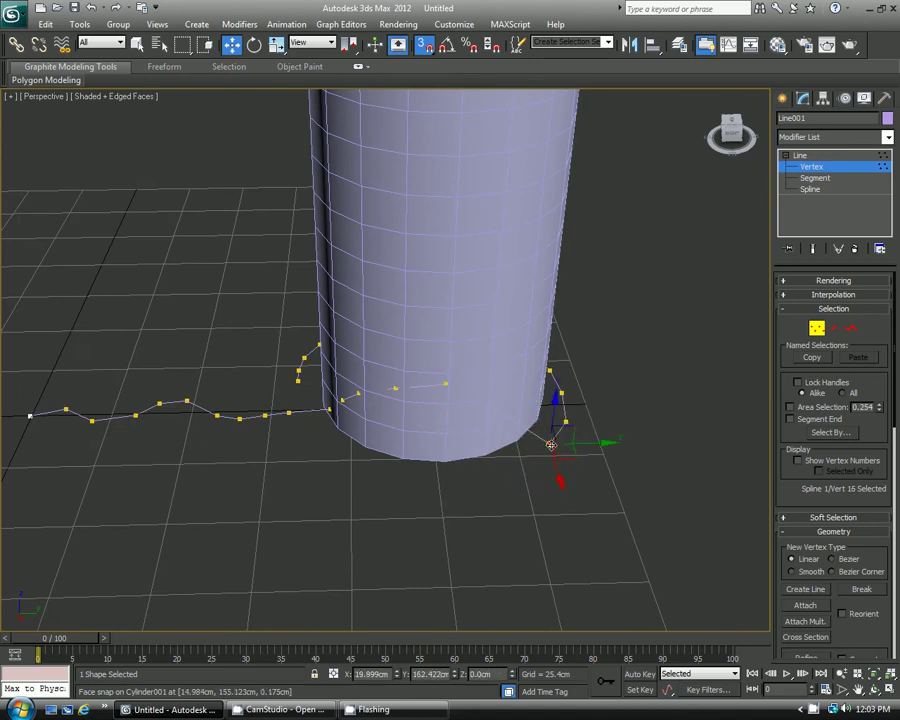
{"action": "left_click_drag", "start_coordinate": [551, 445], "coordinate": [524, 362]}
{"action": "scroll", "coordinate": [524, 340], "scroll_direction": "up", "scroll_amount": 2}
{"action": "middle_click_drag", "start_coordinate": [551, 415], "coordinate": [455, 416], "text": "alt"}
{"action": "scroll", "coordinate": [490, 413], "scroll_direction": "down", "scroll_amount": 2}
{"action": "left_click_drag", "start_coordinate": [480, 466], "coordinate": [485, 342]}
{"action": "left_click_drag", "start_coordinate": [535, 431], "coordinate": [542, 326]}
Snap line vertices 19 to 22 onto the cylinder's far side, placing vertex 22 at a height of about 80 cm.
{"action": "middle_click_drag", "start_coordinate": [550, 384], "coordinate": [462, 408], "text": "alt"}
{"action": "left_click_drag", "start_coordinate": [519, 474], "coordinate": [567, 507]}
{"action": "middle_click_drag", "start_coordinate": [556, 498], "coordinate": [452, 493]}
{"action": "left_click_drag", "start_coordinate": [458, 487], "coordinate": [485, 307]}
{"action": "middle_click_drag", "start_coordinate": [497, 396], "coordinate": [346, 526], "text": "alt"}
{"action": "left_click", "coordinate": [395, 536]}
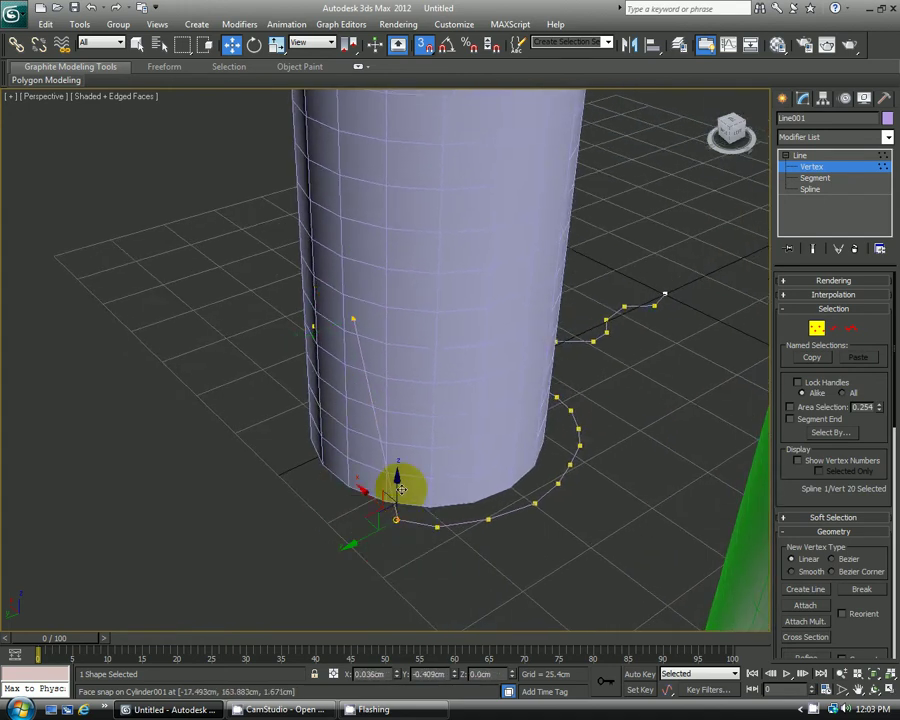
{"action": "left_click_drag", "start_coordinate": [402, 426], "coordinate": [394, 298]}
{"action": "mouse_move", "coordinate": [429, 491]}
{"action": "left_mouse_down"}
{"action": "mouse_move", "coordinate": [450, 542]}
{"action": "mouse_move", "coordinate": [438, 268]}
{"action": "left_mouse_up"}
{"action": "left_click", "coordinate": [505, 541]}
{"action": "left_click_drag", "start_coordinate": [505, 537], "coordinate": [506, 540]}
{"action": "left_click_drag", "start_coordinate": [489, 519], "coordinate": [472, 249]}
Snap line vertices 23 to 25 onto the cylinder's faces beside the green cylinder, continuing the upper part of the winding path.
{"action": "middle_click_drag", "start_coordinate": [482, 293], "coordinate": [409, 314], "text": "alt"}
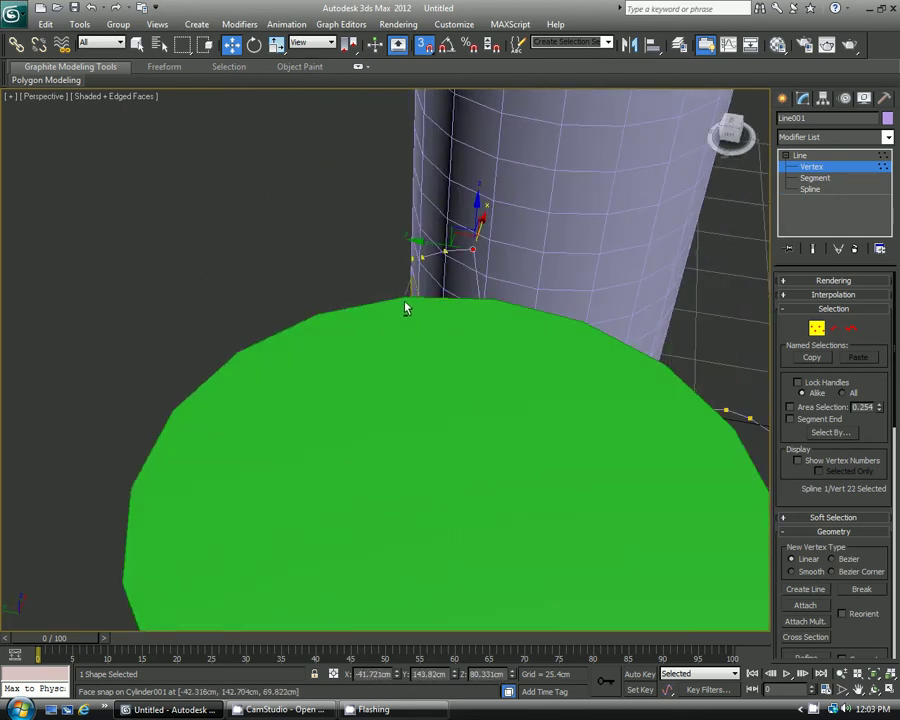
{"action": "key", "text": "shift+z"}
{"action": "left_click", "coordinate": [480, 535]}
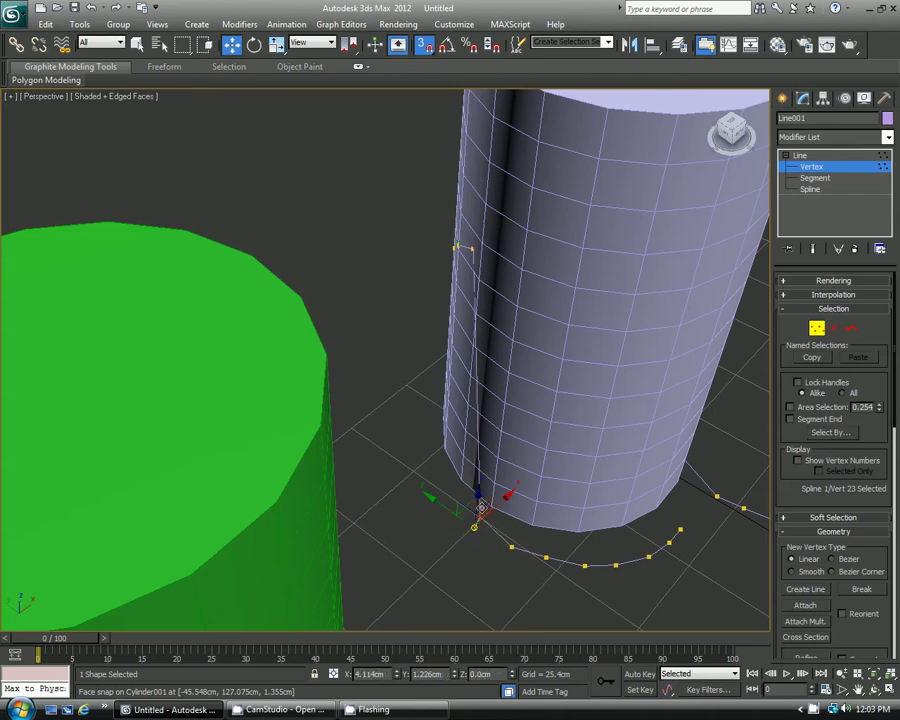
{"action": "left_click_drag", "start_coordinate": [493, 412], "coordinate": [509, 246]}
{"action": "middle_click_drag", "start_coordinate": [513, 456], "coordinate": [436, 445]}
{"action": "left_click_drag", "start_coordinate": [431, 493], "coordinate": [475, 222]}
{"action": "left_click", "coordinate": [482, 549]}
{"action": "left_click_drag", "start_coordinate": [482, 549], "coordinate": [518, 205]}
Snap line vertices 26 and 27 onto the cylinder's upper faces.
{"action": "scroll", "coordinate": [528, 343], "scroll_direction": "down", "scroll_amount": 3}
{"action": "middle_click_drag", "start_coordinate": [526, 345], "coordinate": [408, 370]}
{"action": "left_click_drag", "start_coordinate": [408, 494], "coordinate": [424, 255]}
{"action": "left_click", "coordinate": [426, 508]}
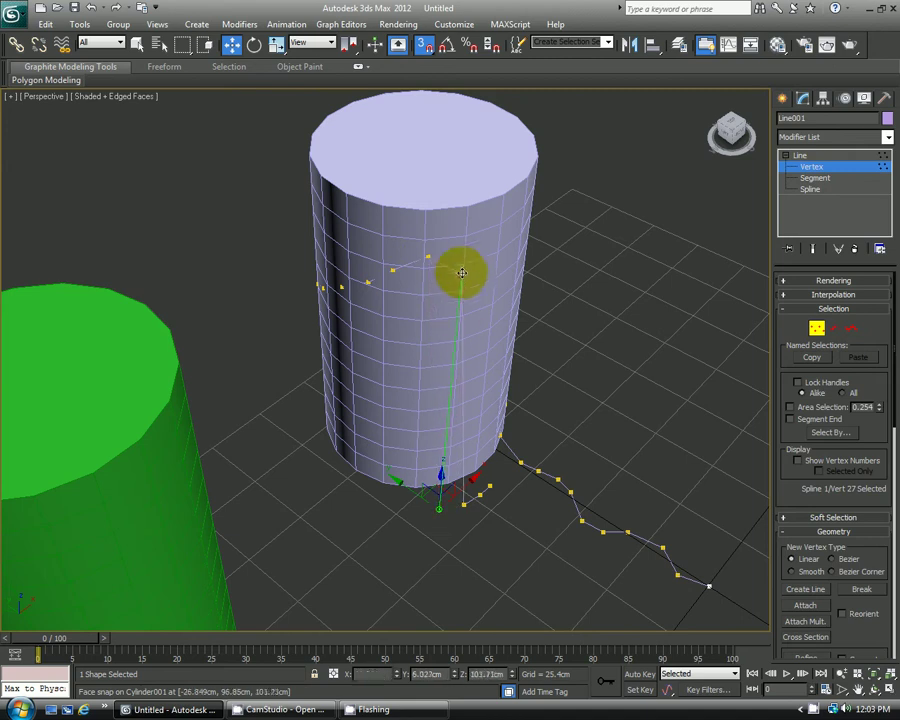
{"action": "left_click_drag", "start_coordinate": [462, 273], "coordinate": [458, 250]}
Snap the remaining end vertices of the line from the ground onto the cylinder's upper surface.
{"action": "middle_click_drag", "start_coordinate": [471, 482], "coordinate": [407, 484], "text": "alt"}
{"action": "left_click", "coordinate": [442, 527]}
{"action": "left_click_drag", "start_coordinate": [441, 527], "coordinate": [472, 548]}
{"action": "left_click_drag", "start_coordinate": [482, 462], "coordinate": [528, 260]}
{"action": "left_click_drag", "start_coordinate": [479, 527], "coordinate": [565, 311]}
Leave vertex editing, deselect the line and turn off 3D snapping.
{"action": "left_click", "coordinate": [798, 155]}
{"action": "left_click", "coordinate": [632, 398]}
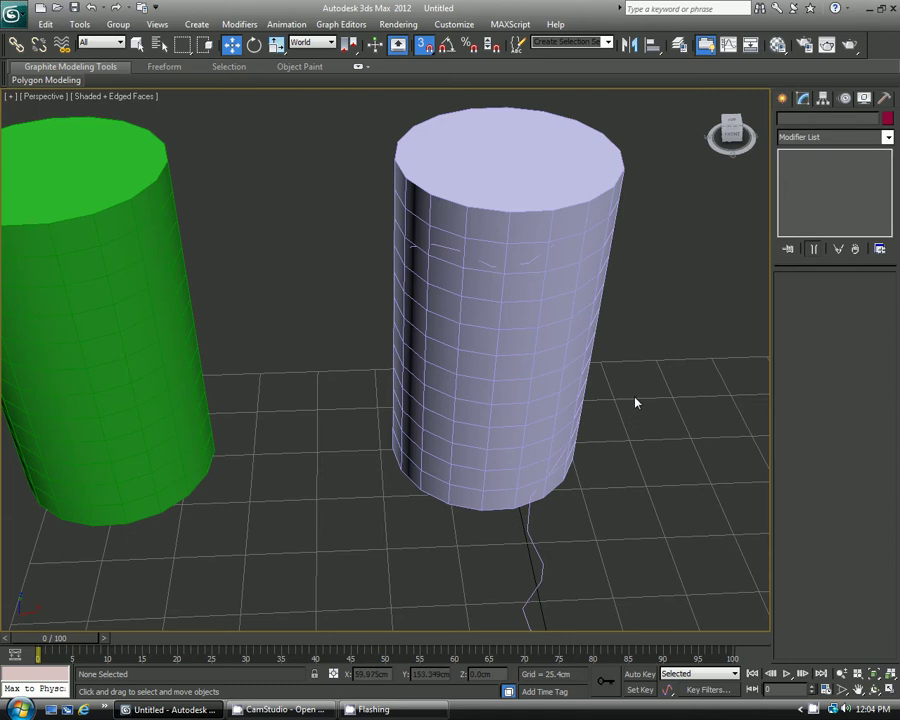
{"action": "middle_click_drag", "start_coordinate": [632, 398], "coordinate": [520, 300], "text": "alt"}
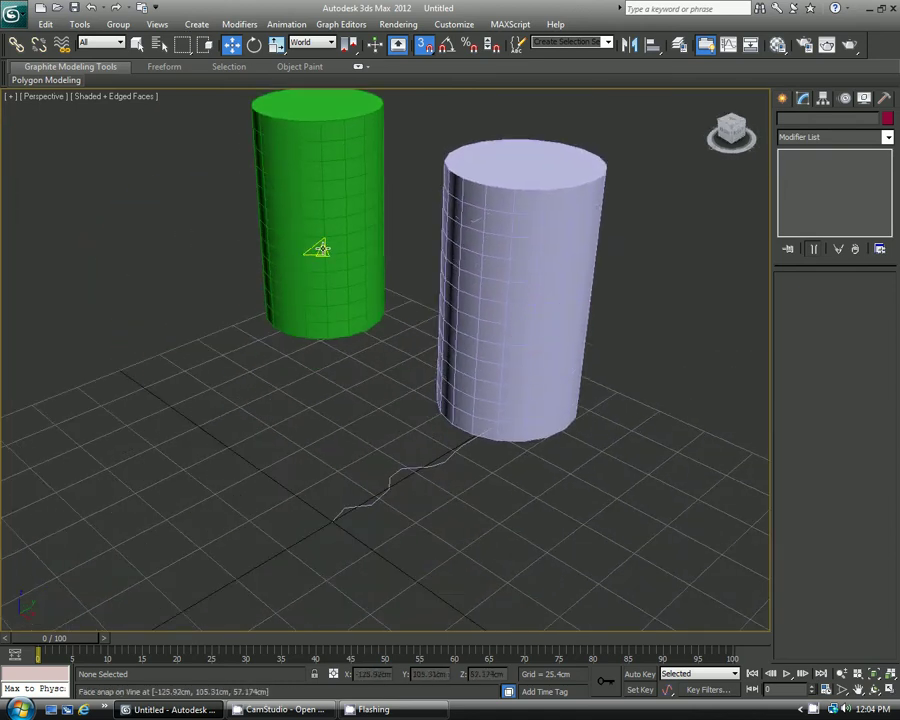
{"action": "left_click", "coordinate": [422, 46]}
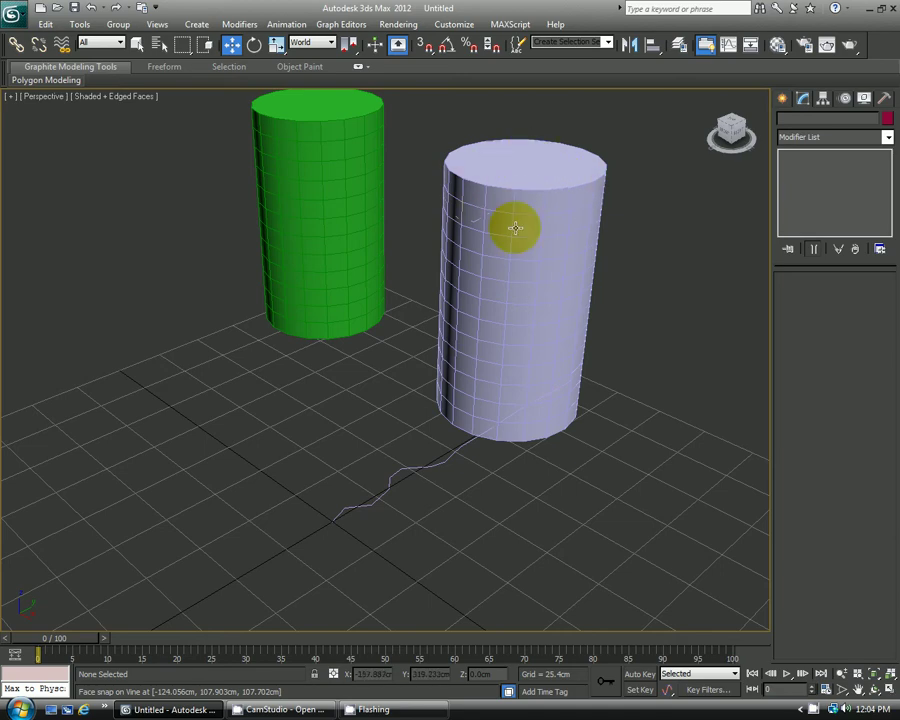
{"action": "middle_click_drag", "start_coordinate": [515, 228], "coordinate": [421, 280], "text": "alt"}
{"action": "left_click_drag", "start_coordinate": [421, 498], "coordinate": [444, 507]}
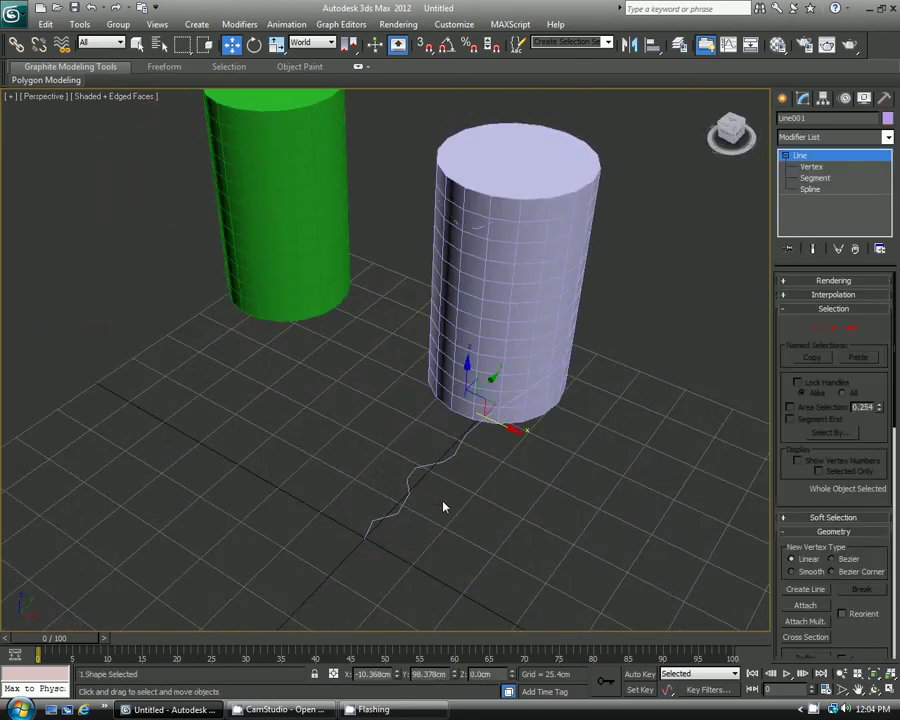
{"action": "left_click", "coordinate": [524, 525]}
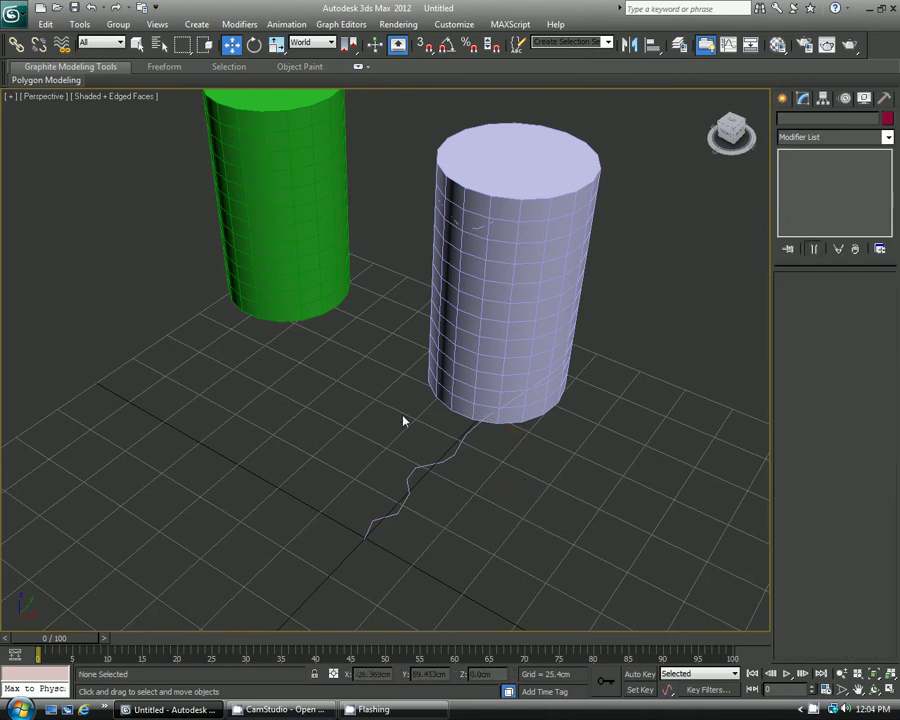
{"action": "scroll", "coordinate": [390, 373], "scroll_direction": "down", "scroll_amount": 3}
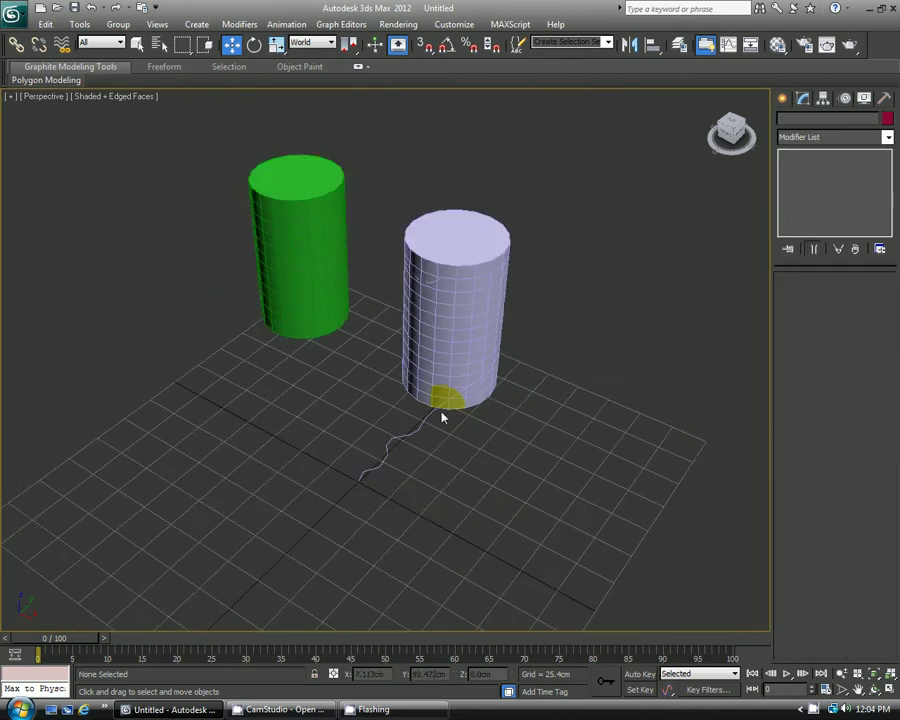
Move the green Vine cylinder to the origin by setting its X and Y positions to 0.
{"action": "left_click", "coordinate": [316, 295]}
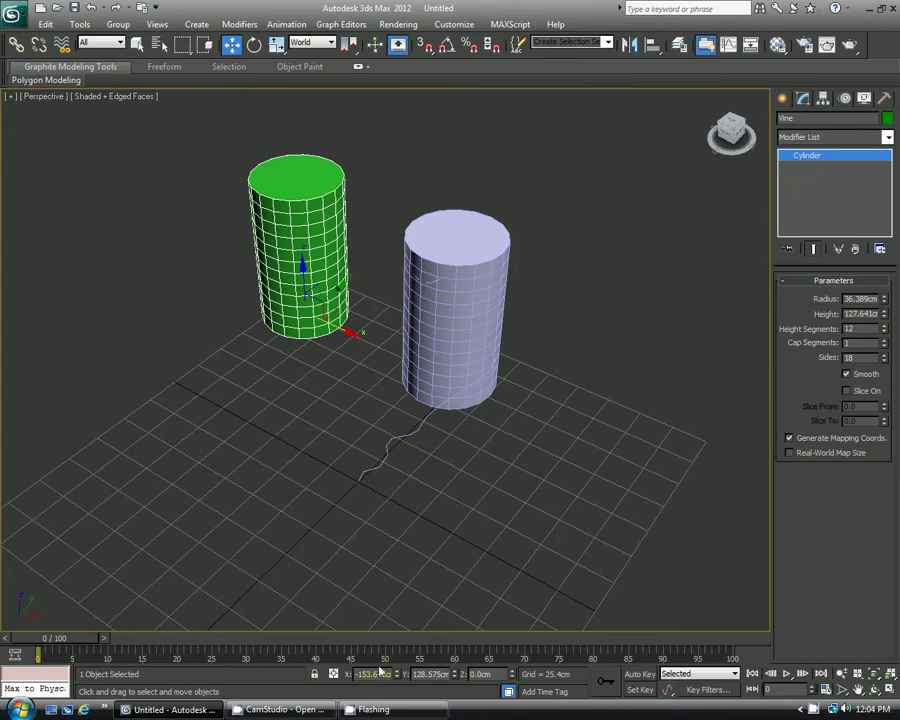
{"action": "left_click_drag", "start_coordinate": [388, 675], "coordinate": [293, 675]}
{"action": "type", "text": "0"}
{"action": "key", "text": "Tab"}
{"action": "key", "text": "Return"}
Apply the PathDeform (WSM) modifier to the Vine cylinder.
{"action": "middle_click_drag", "start_coordinate": [468, 385], "coordinate": [460, 332]}
{"action": "scroll", "coordinate": [462, 335], "scroll_direction": "up", "scroll_amount": 4}
{"action": "middle_click_drag", "start_coordinate": [515, 388], "coordinate": [430, 375], "text": "alt"}
{"action": "left_click", "coordinate": [861, 140]}
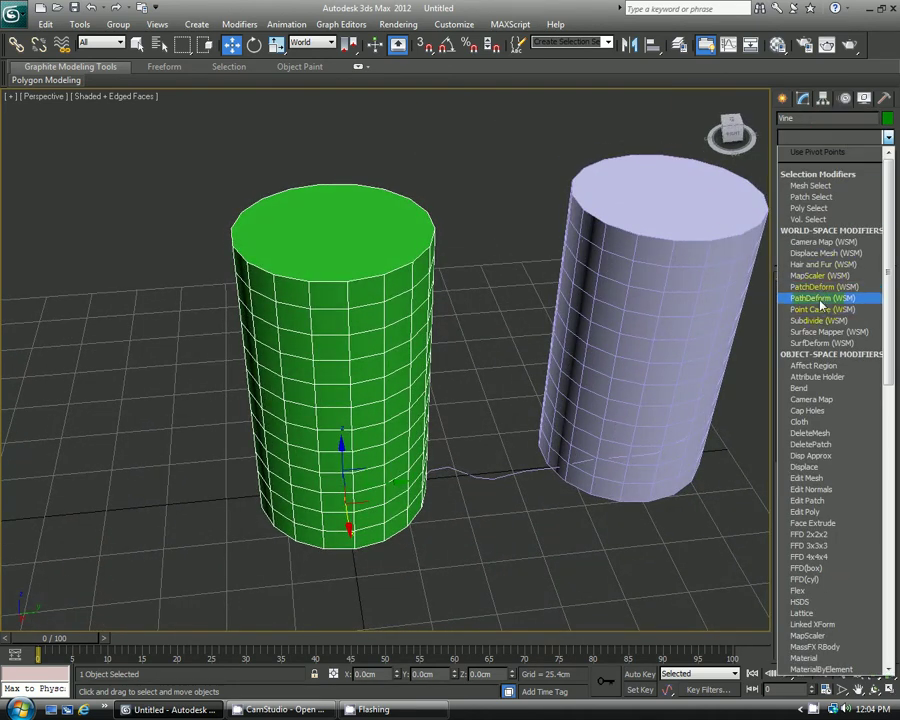
{"action": "left_click", "coordinate": [822, 298]}
{"action": "scroll", "coordinate": [514, 323], "scroll_direction": "up", "scroll_amount": 3}
{"action": "middle_click_drag", "start_coordinate": [550, 362], "coordinate": [442, 313]}
{"action": "scroll", "coordinate": [442, 313], "scroll_direction": "down", "scroll_amount": 3}
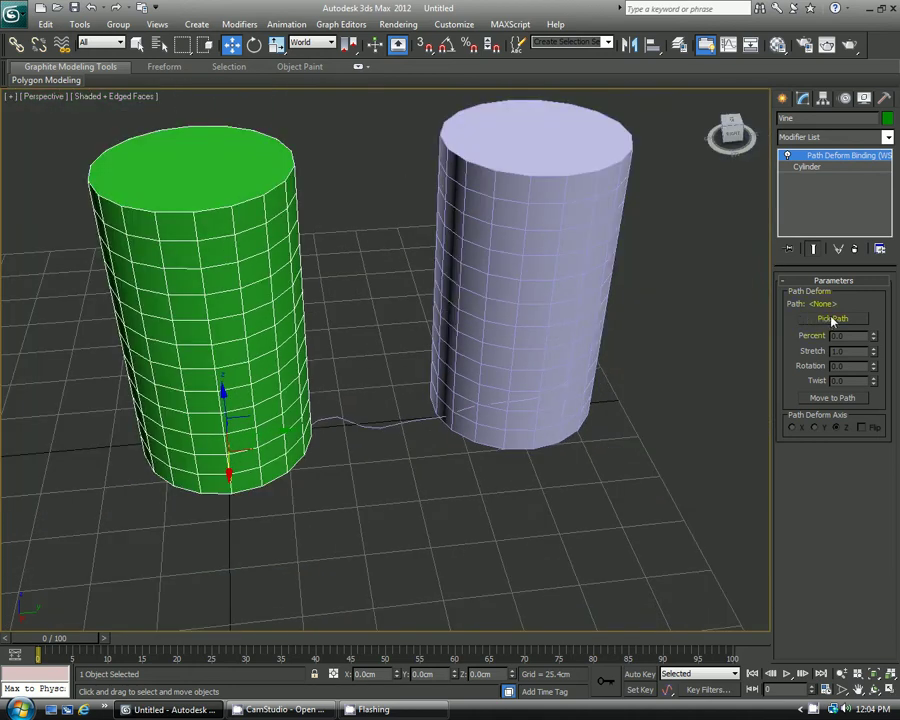
Pick the winding line as the deform path and move the Vine cylinder to that path.
{"action": "left_click", "coordinate": [829, 319]}
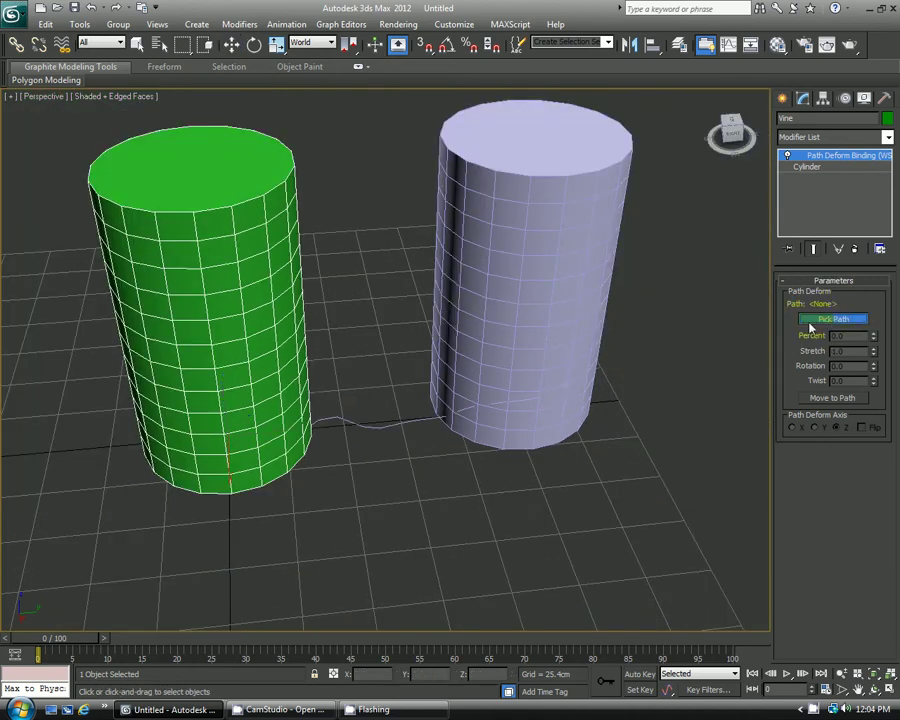
{"action": "left_click", "coordinate": [395, 424]}
{"action": "middle_click_drag", "start_coordinate": [395, 424], "coordinate": [438, 376], "text": "alt"}
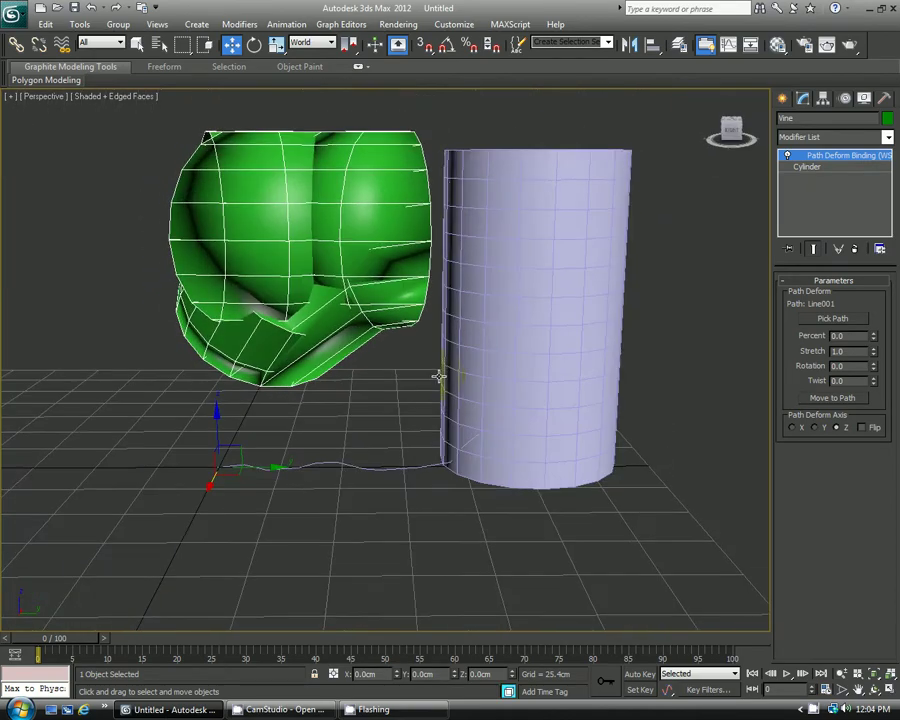
{"action": "left_click", "coordinate": [834, 401]}
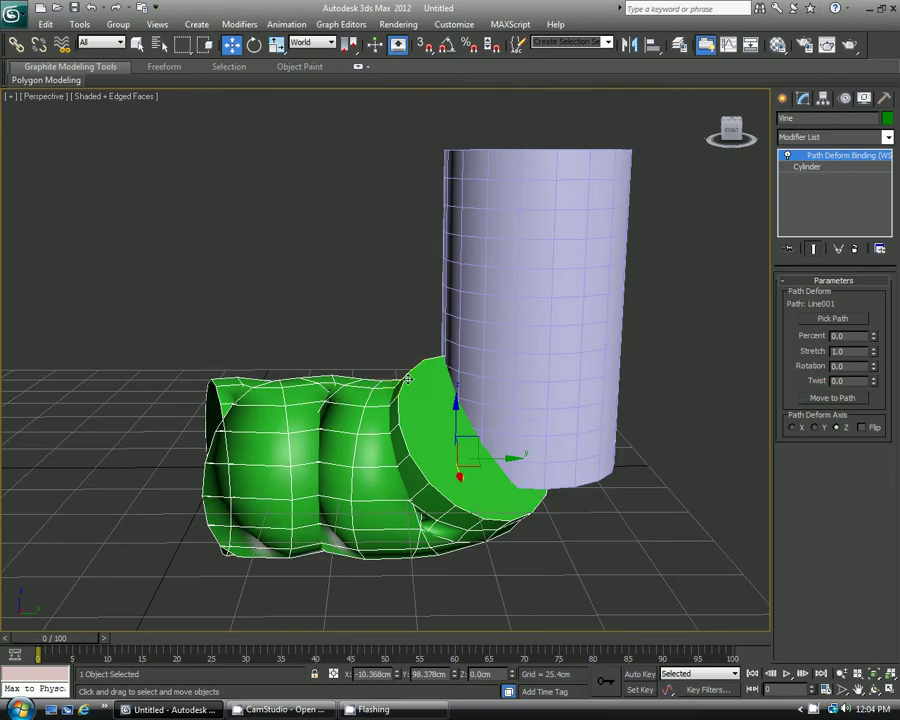
{"action": "middle_click_drag", "start_coordinate": [520, 380], "coordinate": [454, 383], "text": "alt"}
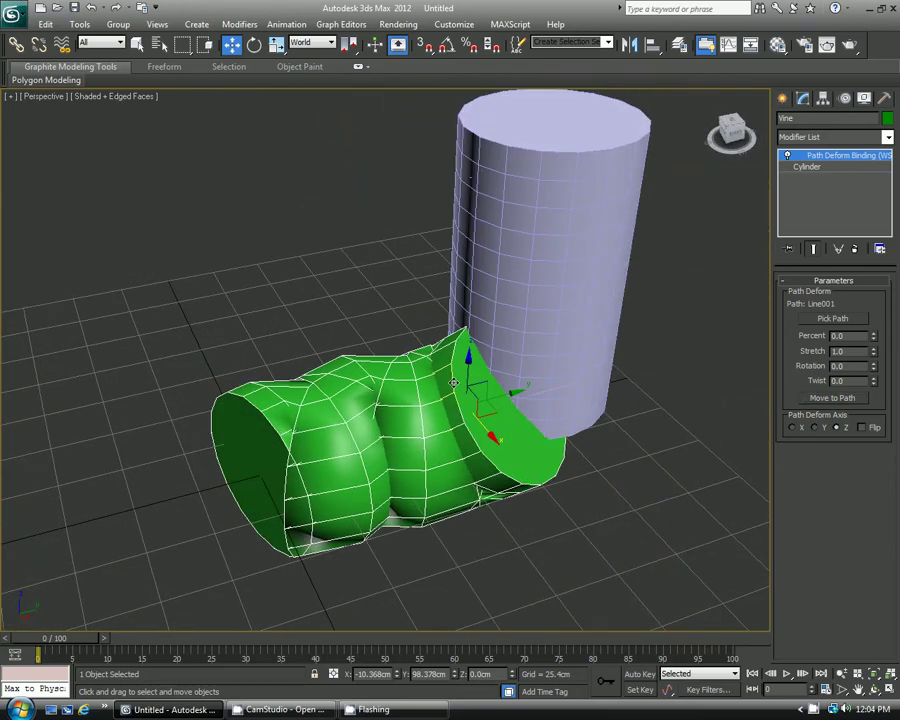
Reduce the Vine cylinder's radius to about 1.92 cm and its height to about 5.51 cm.
{"action": "left_click", "coordinate": [806, 167]}
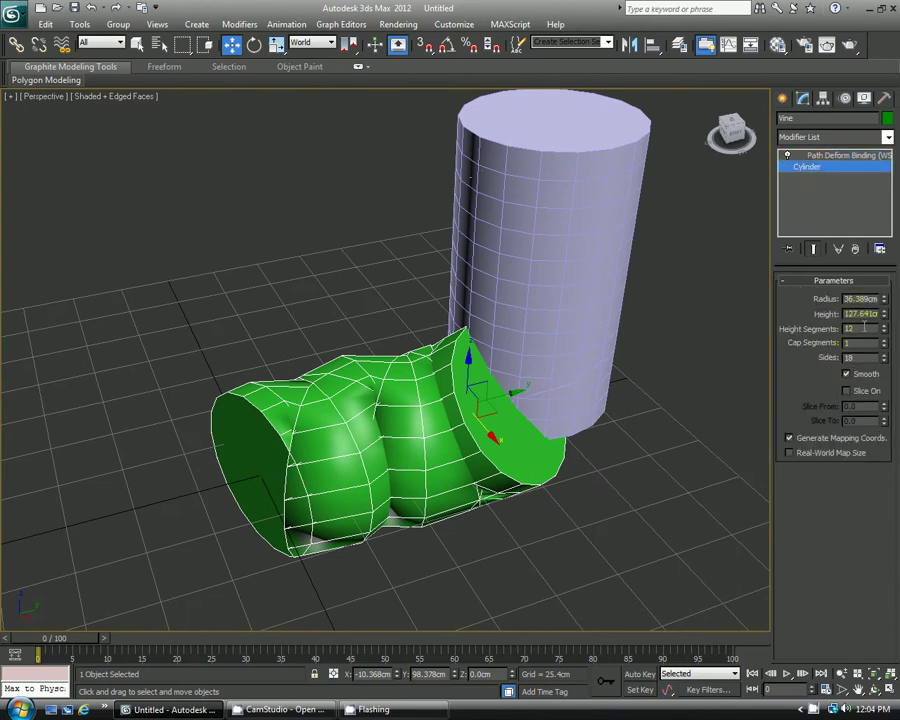
{"action": "left_click_drag", "start_coordinate": [882, 307], "coordinate": [870, 367]}
{"action": "mouse_move", "coordinate": [883, 306]}
{"action": "left_mouse_down"}
{"action": "mouse_move", "coordinate": [884, 355]}
{"action": "mouse_move", "coordinate": [886, 319]}
{"action": "left_mouse_up"}
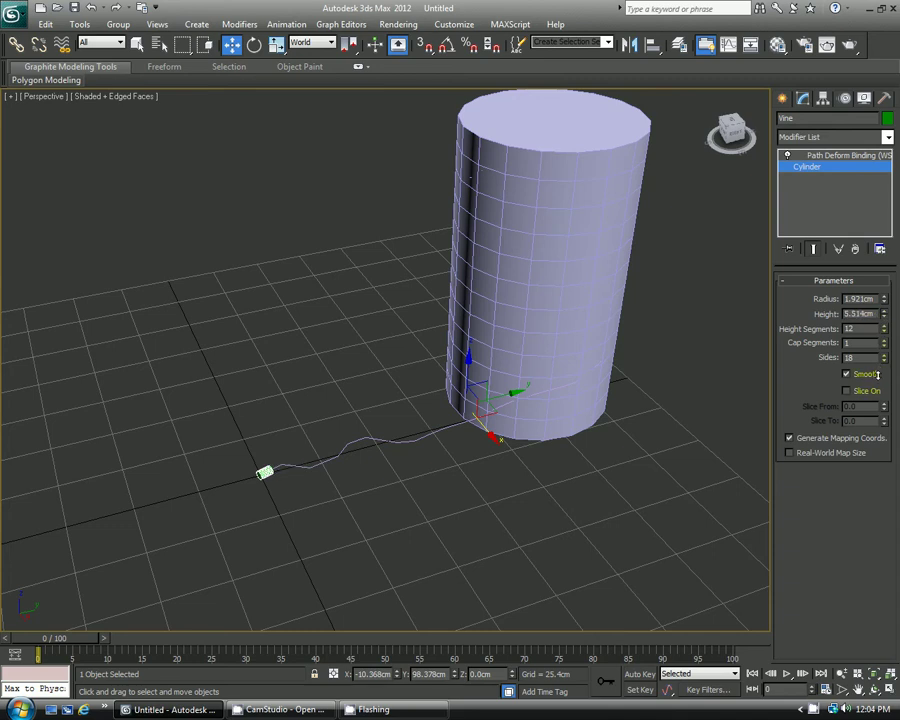
{"action": "middle_click_drag", "start_coordinate": [482, 356], "coordinate": [497, 282]}
{"action": "scroll", "coordinate": [497, 282], "scroll_direction": "up", "scroll_amount": 5}
{"action": "scroll", "coordinate": [300, 385], "scroll_direction": "down", "scroll_amount": 2}
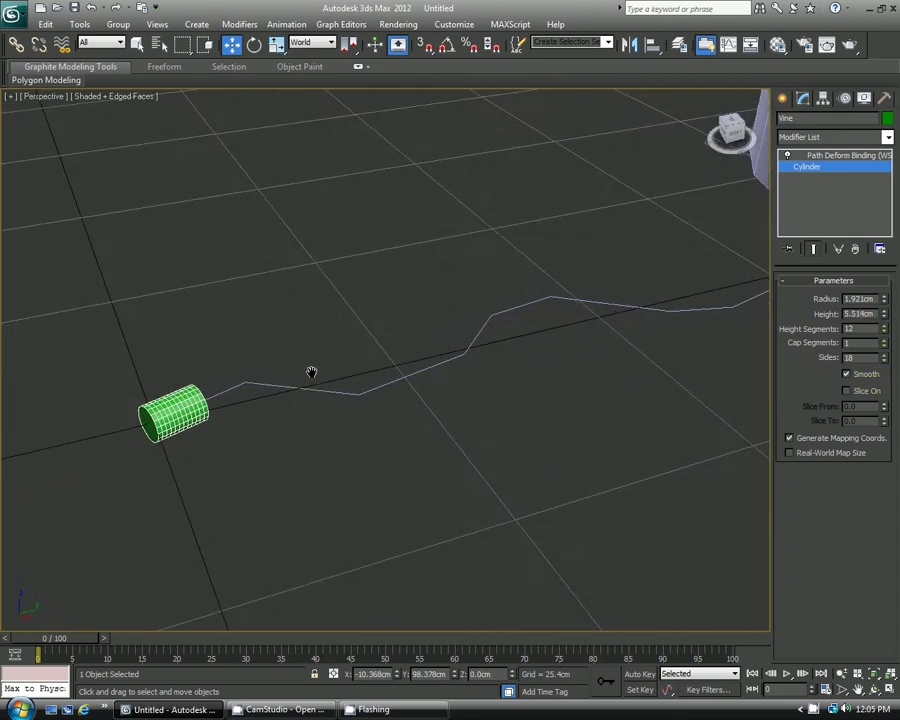
{"action": "scroll", "coordinate": [340, 362], "scroll_direction": "down", "scroll_amount": 3}
{"action": "middle_click_drag", "start_coordinate": [367, 350], "coordinate": [294, 367]}
{"action": "scroll", "coordinate": [295, 362], "scroll_direction": "down", "scroll_amount": 5}
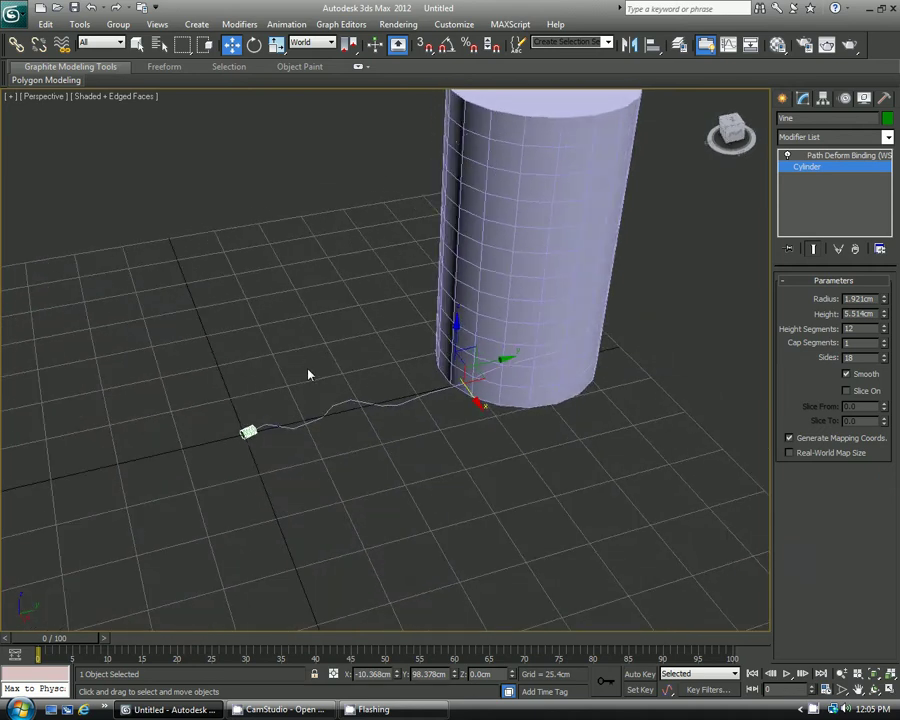
{"action": "middle_click_drag", "start_coordinate": [321, 367], "coordinate": [340, 370], "text": "alt"}
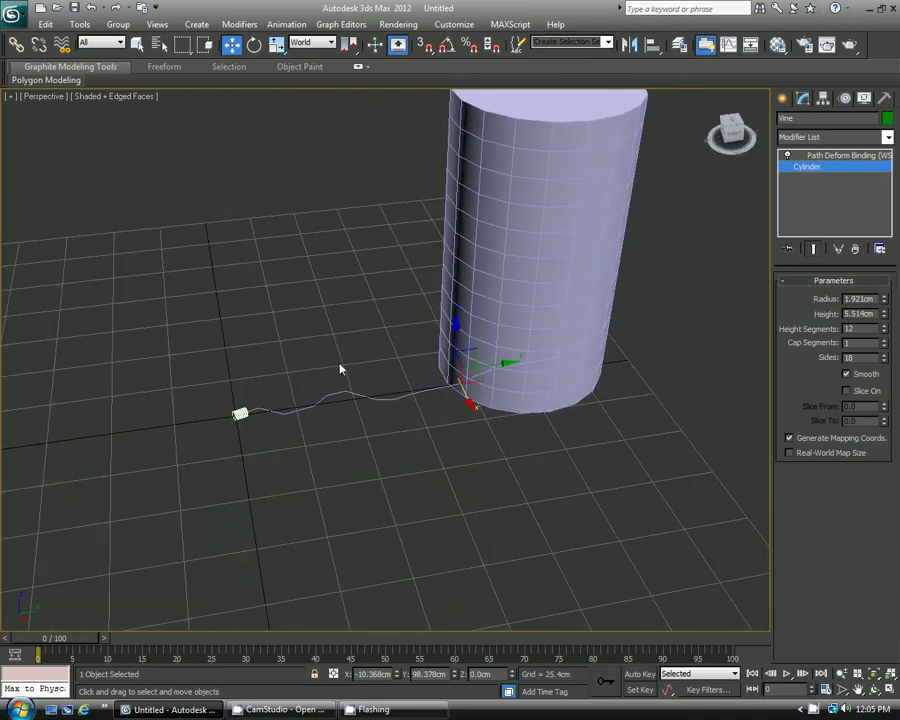
Set the path deform's Stretch to about 66 so the vine extends along the path and around the cylinder.
{"action": "left_click", "coordinate": [862, 156]}
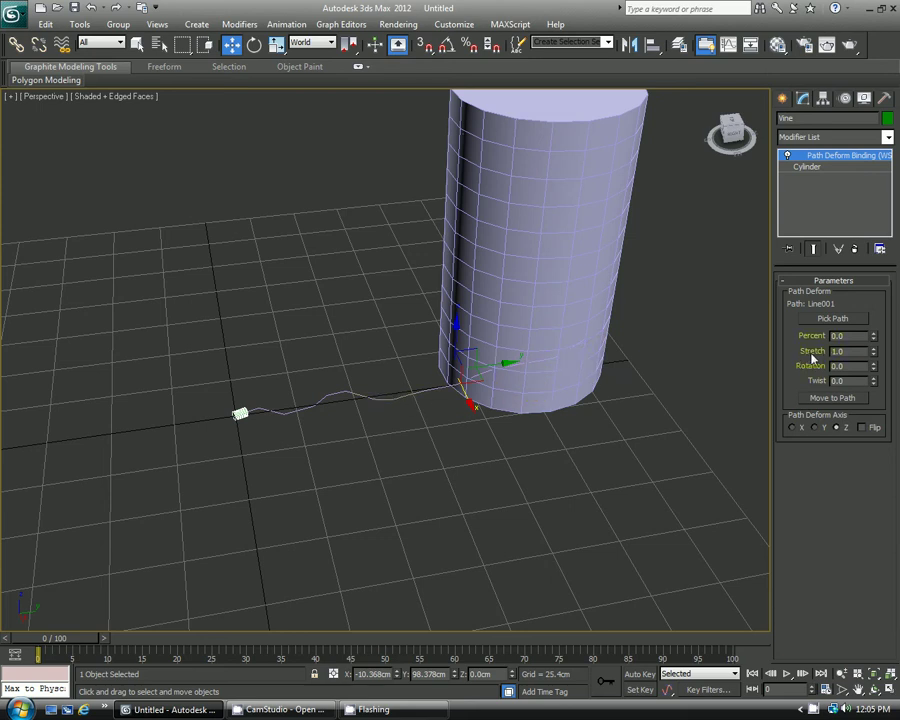
{"action": "middle_click_drag", "start_coordinate": [401, 367], "coordinate": [403, 389]}
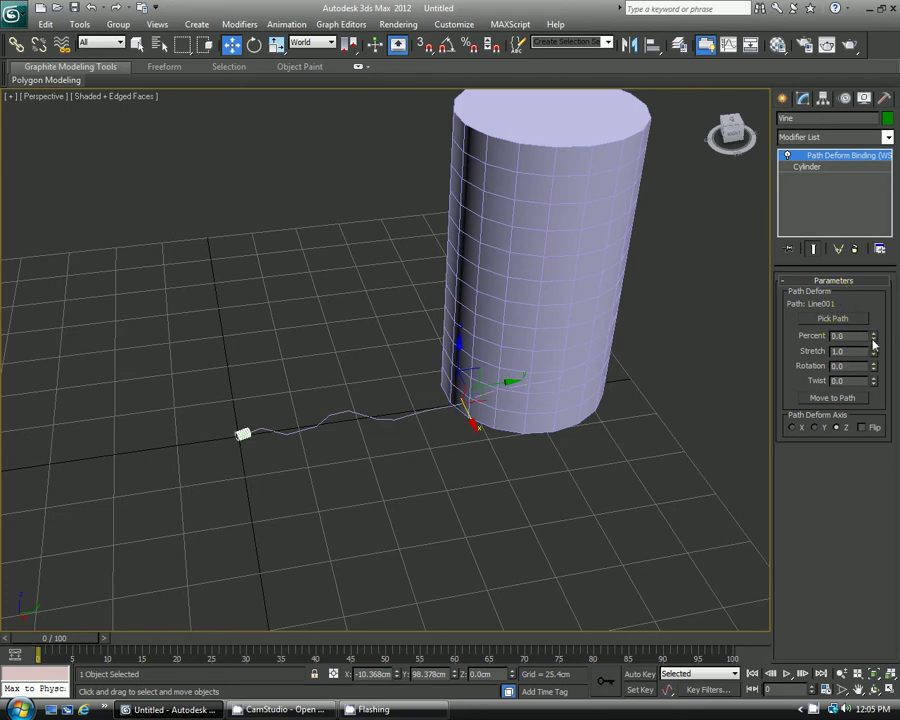
{"action": "left_click", "coordinate": [566, 342]}
{"action": "left_click_drag", "start_coordinate": [872, 351], "coordinate": [358, 692]}
{"action": "middle_click_drag", "start_coordinate": [370, 418], "coordinate": [392, 416], "text": "alt"}
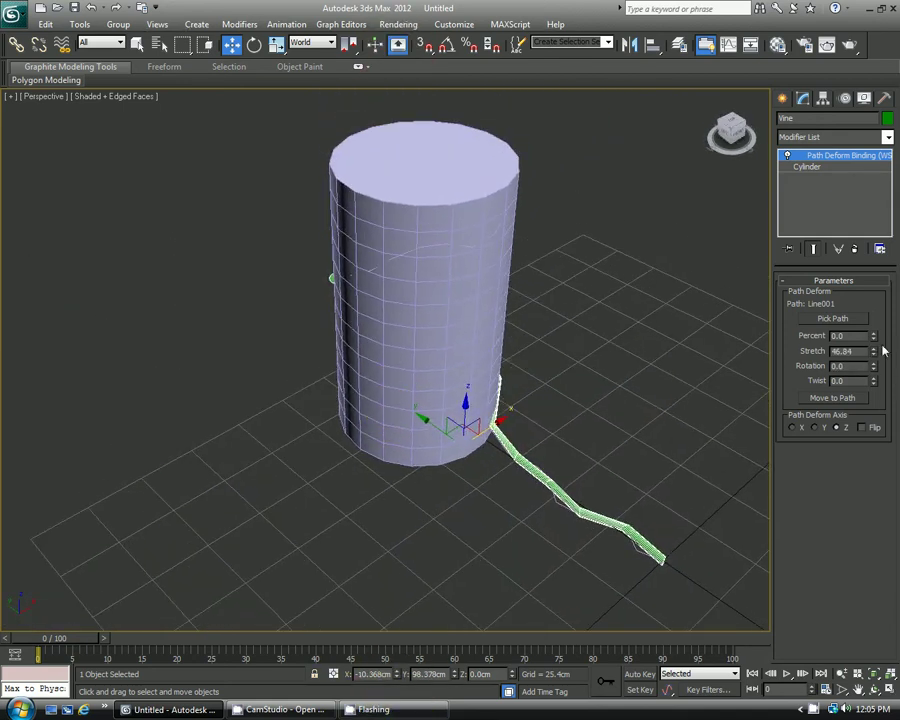
{"action": "left_click_drag", "start_coordinate": [875, 352], "coordinate": [864, 318]}
{"action": "middle_click_drag", "start_coordinate": [613, 371], "coordinate": [365, 412], "text": "alt"}
Raise the Vine cylinder's height segments to 127 so it follows the path's bends.
{"action": "scroll", "coordinate": [480, 415], "scroll_direction": "up", "scroll_amount": 5}
{"action": "middle_click_drag", "start_coordinate": [528, 299], "coordinate": [337, 366], "text": "alt"}
{"action": "scroll", "coordinate": [323, 368], "scroll_direction": "up", "scroll_amount": 3}
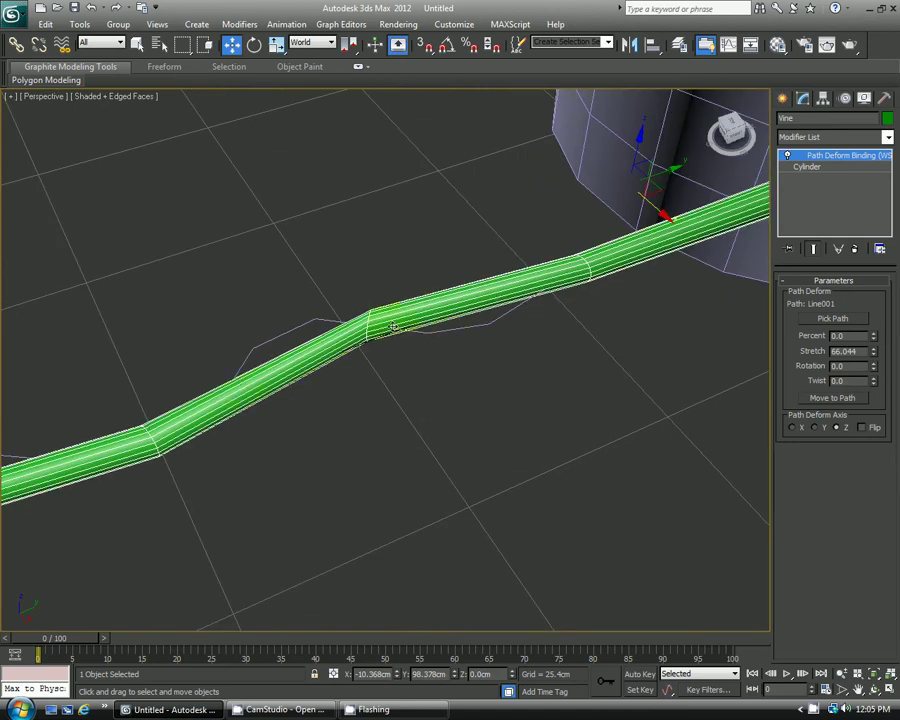
{"action": "scroll", "coordinate": [393, 327], "scroll_direction": "down", "scroll_amount": 5}
{"action": "left_click", "coordinate": [804, 167]}
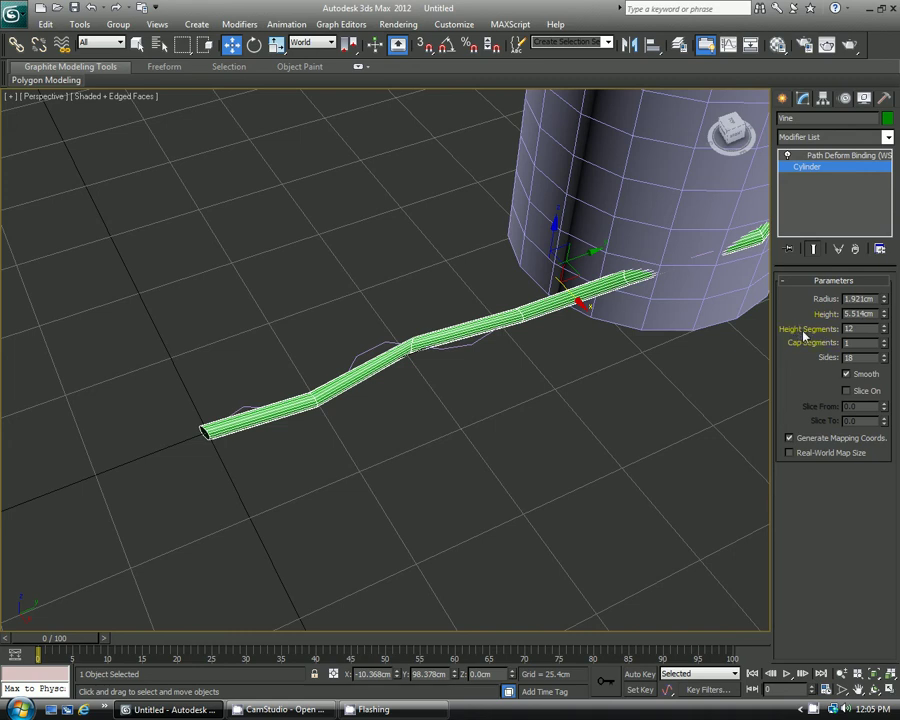
{"action": "left_click_drag", "start_coordinate": [884, 330], "coordinate": [680, 255]}
Examine from several angles and distances how the vine follows the ground path and wraps around the cylinder.
{"action": "scroll", "coordinate": [680, 252], "scroll_direction": "down", "scroll_amount": 3}
{"action": "middle_click_drag", "start_coordinate": [623, 310], "coordinate": [588, 341]}
{"action": "scroll", "coordinate": [588, 341], "scroll_direction": "up", "scroll_amount": 3}
{"action": "middle_click_drag", "start_coordinate": [527, 312], "coordinate": [591, 297], "text": "alt"}
{"action": "middle_click_drag", "start_coordinate": [505, 235], "coordinate": [446, 337], "text": "alt"}
{"action": "scroll", "coordinate": [421, 363], "scroll_direction": "down", "scroll_amount": 3}
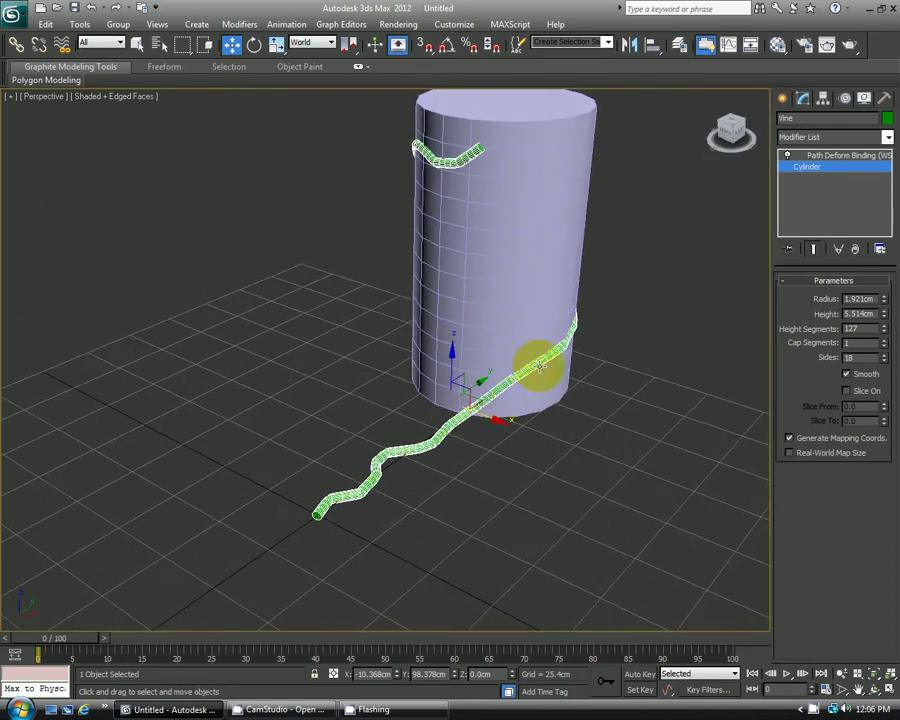
{"action": "middle_click_drag", "start_coordinate": [538, 358], "coordinate": [362, 399], "text": "alt"}
{"action": "scroll", "coordinate": [421, 399], "scroll_direction": "up", "scroll_amount": 3}
{"action": "scroll", "coordinate": [409, 376], "scroll_direction": "down", "scroll_amount": 3}
{"action": "scroll", "coordinate": [376, 392], "scroll_direction": "up", "scroll_amount": 4}
{"action": "scroll", "coordinate": [368, 373], "scroll_direction": "down", "scroll_amount": 5}
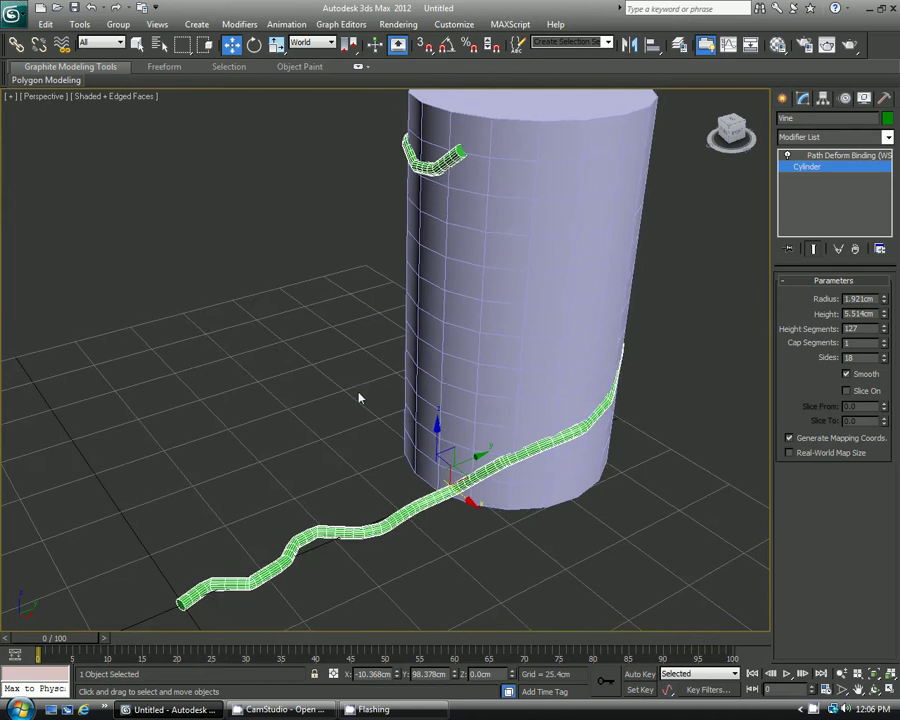
Add a Taper modifier to the Vine above its Cylinder base and set the taper amount to about -0.79.
{"action": "left_click", "coordinate": [554, 311]}
{"action": "left_click", "coordinate": [823, 141]}
{"action": "key", "text": "t"}
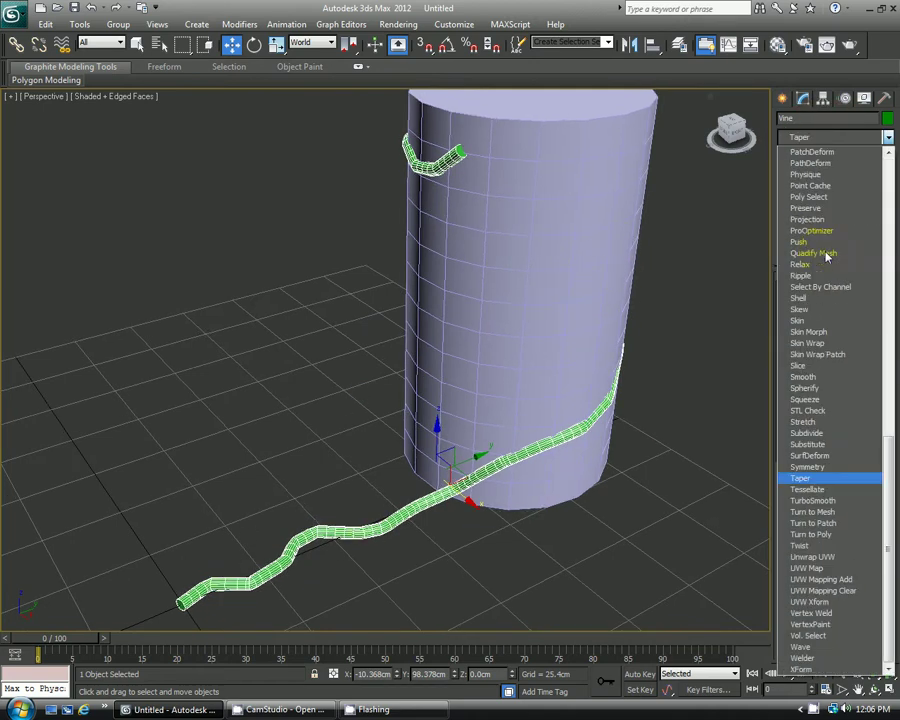
{"action": "left_click", "coordinate": [805, 479]}
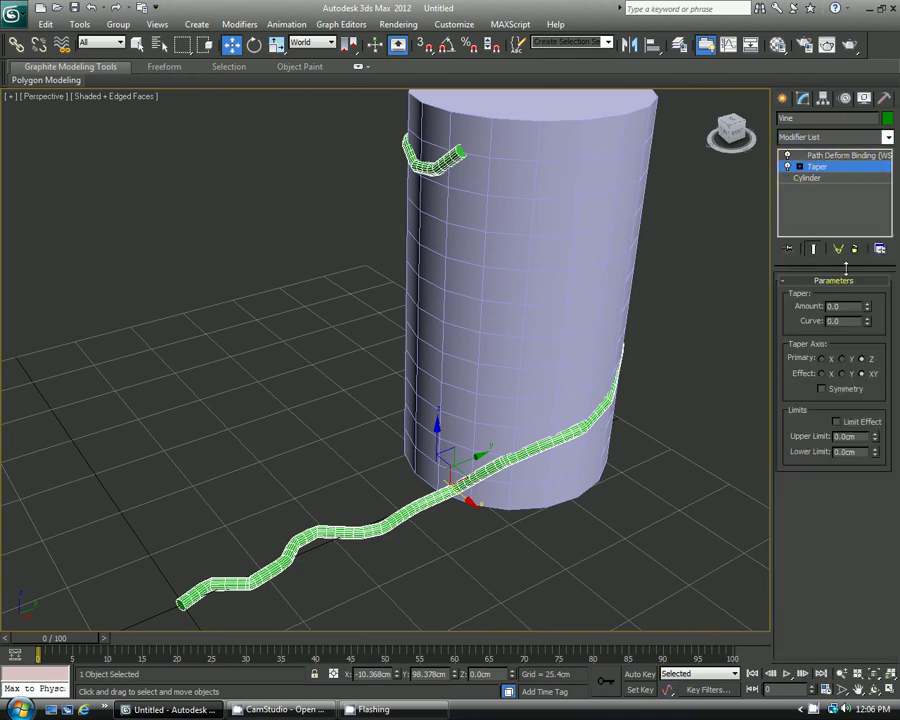
{"action": "left_click_drag", "start_coordinate": [867, 312], "coordinate": [863, 363]}
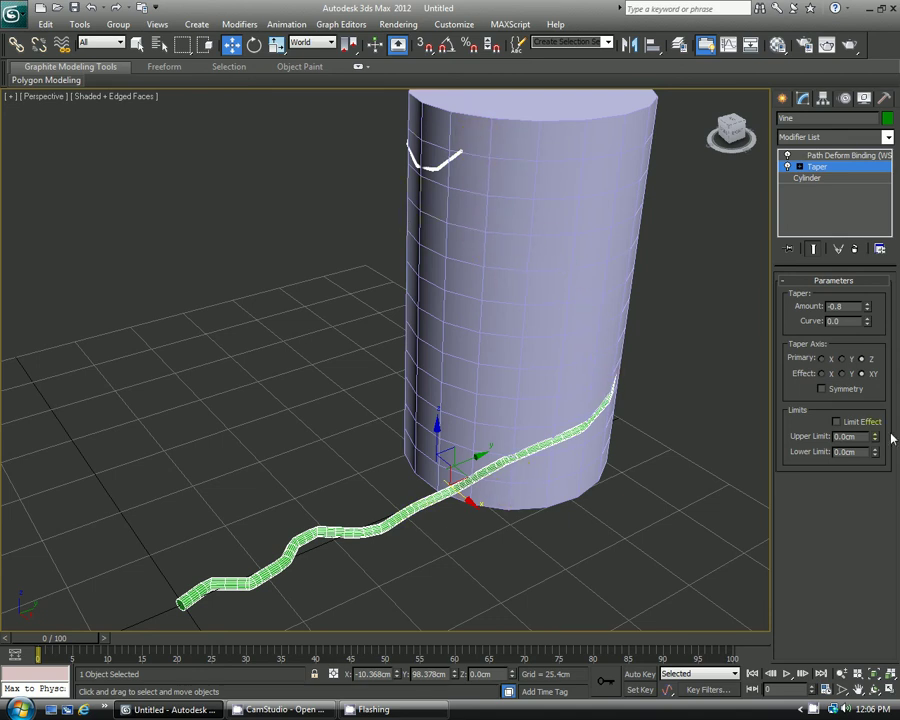
{"action": "left_click_drag", "start_coordinate": [869, 309], "coordinate": [866, 302]}
Select the vine's path spline around the top of the cylinder and enter vertex editing.
{"action": "middle_click_drag", "start_coordinate": [311, 269], "coordinate": [521, 274], "text": "alt"}
{"action": "scroll", "coordinate": [521, 274], "scroll_direction": "up", "scroll_amount": 3}
{"action": "middle_click_drag", "start_coordinate": [440, 215], "coordinate": [285, 329]}
{"action": "mouse_move", "coordinate": [456, 318]}
{"action": "middle_mouse_down", "text": "alt"}
{"action": "mouse_move", "coordinate": [430, 341]}
{"action": "mouse_move", "coordinate": [417, 333]}
{"action": "mouse_move", "coordinate": [462, 325]}
{"action": "middle_mouse_up", "text": "alt"}
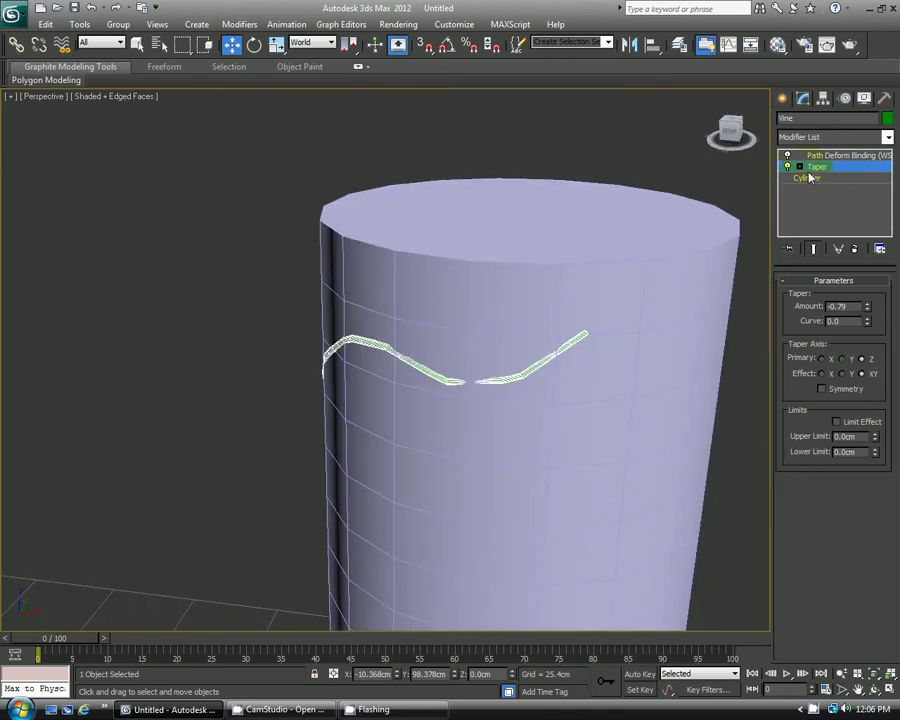
{"action": "left_click", "coordinate": [800, 168]}
{"action": "left_click", "coordinate": [800, 168]}
{"action": "left_click", "coordinate": [620, 145]}
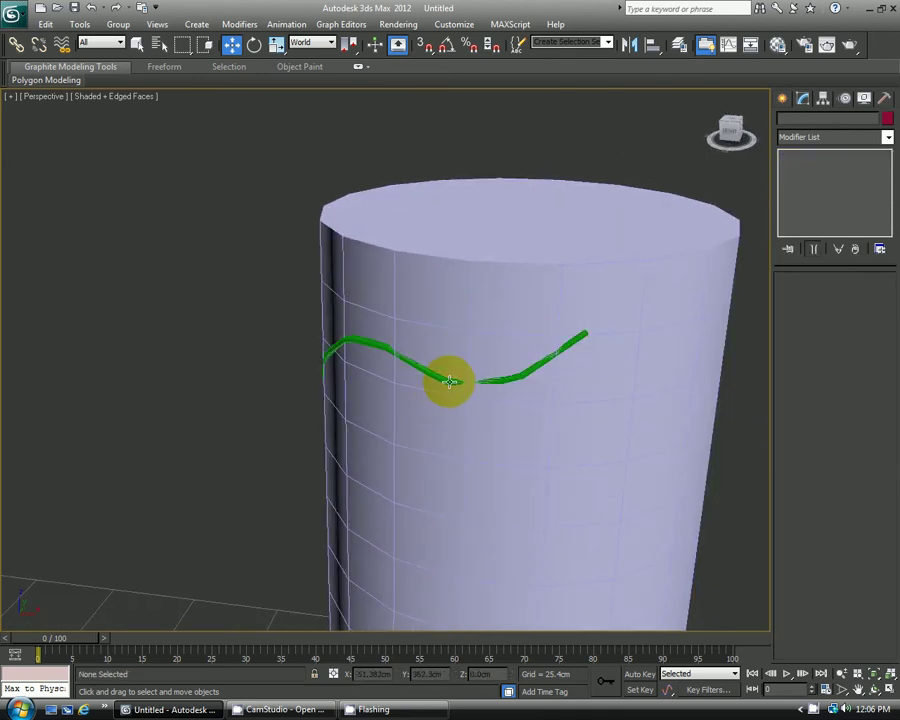
{"action": "key", "text": "F3"}
{"action": "left_click_drag", "start_coordinate": [461, 422], "coordinate": [460, 421]}
{"action": "left_click", "coordinate": [582, 332], "text": "alt"}
{"action": "left_click_drag", "start_coordinate": [502, 241], "coordinate": [534, 300], "text": "alt"}
{"action": "key", "text": "1"}
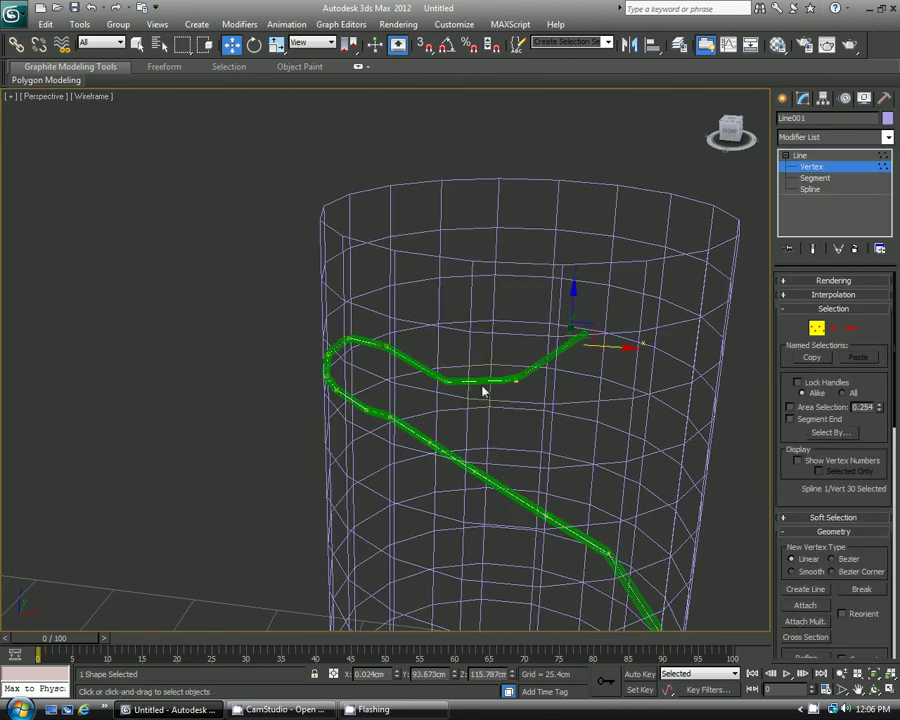
Pull the path vertices just before the vine's tip outward so the vine rests on the cylinder's surface.
{"action": "mouse_move", "coordinate": [483, 387]}
{"action": "middle_mouse_down", "text": "alt"}
{"action": "mouse_move", "coordinate": [524, 392]}
{"action": "mouse_move", "coordinate": [566, 422]}
{"action": "middle_mouse_up", "text": "alt"}
{"action": "key", "text": "F3"}
{"action": "left_click", "coordinate": [531, 413]}
{"action": "left_click_drag", "start_coordinate": [476, 367], "coordinate": [454, 428]}
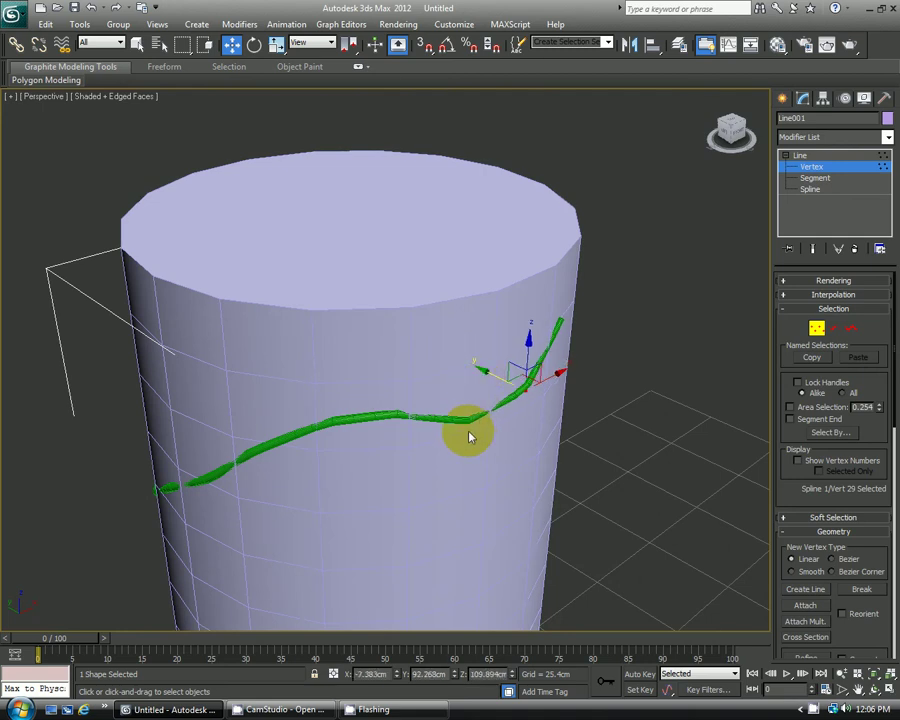
{"action": "key", "text": "F3"}
{"action": "left_click", "coordinate": [460, 429]}
{"action": "key", "text": "F3"}
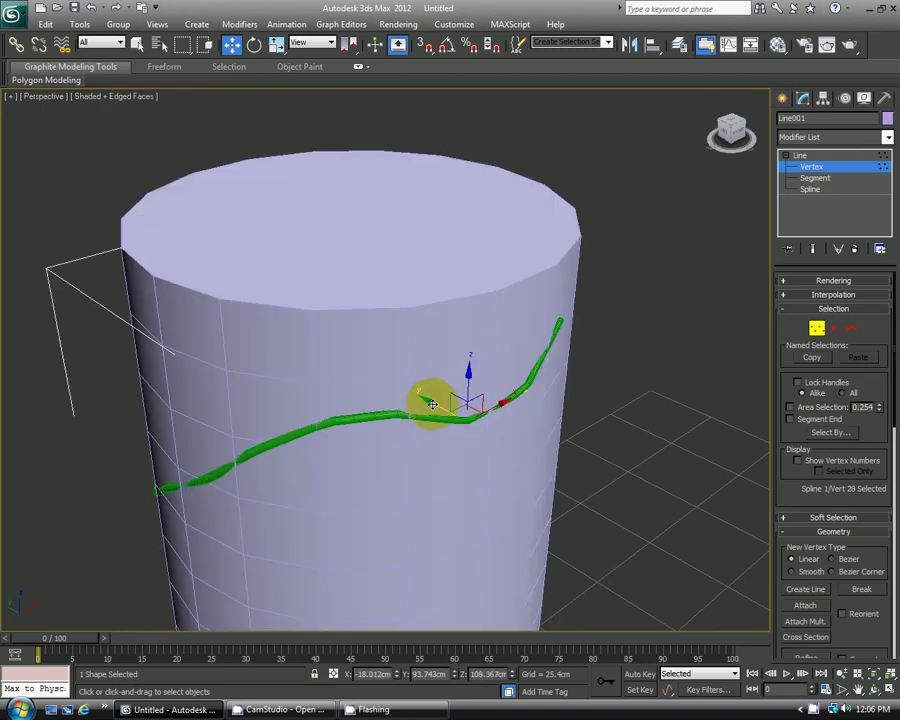
{"action": "key", "text": "F3"}
{"action": "left_click", "coordinate": [404, 438]}
{"action": "key", "text": "F3"}
{"action": "left_click_drag", "start_coordinate": [365, 401], "coordinate": [368, 402]}
Move the path vertex at the sunken stretch midway up the cylinder outward to the surface.
{"action": "middle_click_drag", "start_coordinate": [368, 402], "coordinate": [526, 381], "text": "alt"}
{"action": "scroll", "coordinate": [341, 435], "scroll_direction": "down", "scroll_amount": 5}
{"action": "scroll", "coordinate": [374, 380], "scroll_direction": "up", "scroll_amount": 3}
{"action": "middle_click_drag", "start_coordinate": [341, 435], "coordinate": [393, 383]}
{"action": "scroll", "coordinate": [373, 376], "scroll_direction": "up", "scroll_amount": 3}
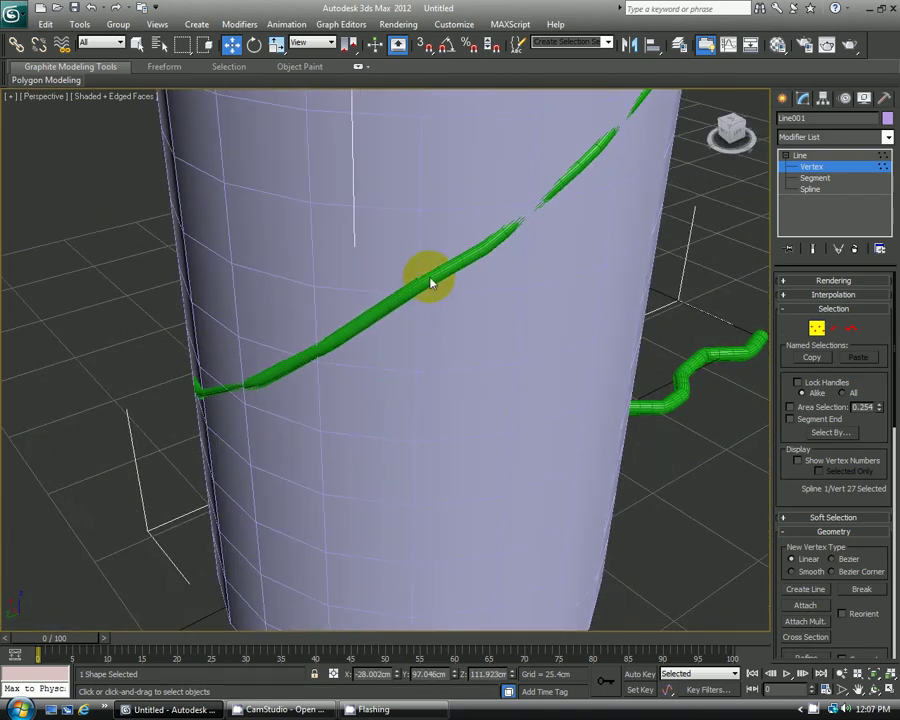
{"action": "key", "text": "F3"}
{"action": "left_click", "coordinate": [463, 232]}
{"action": "key", "text": "F3"}
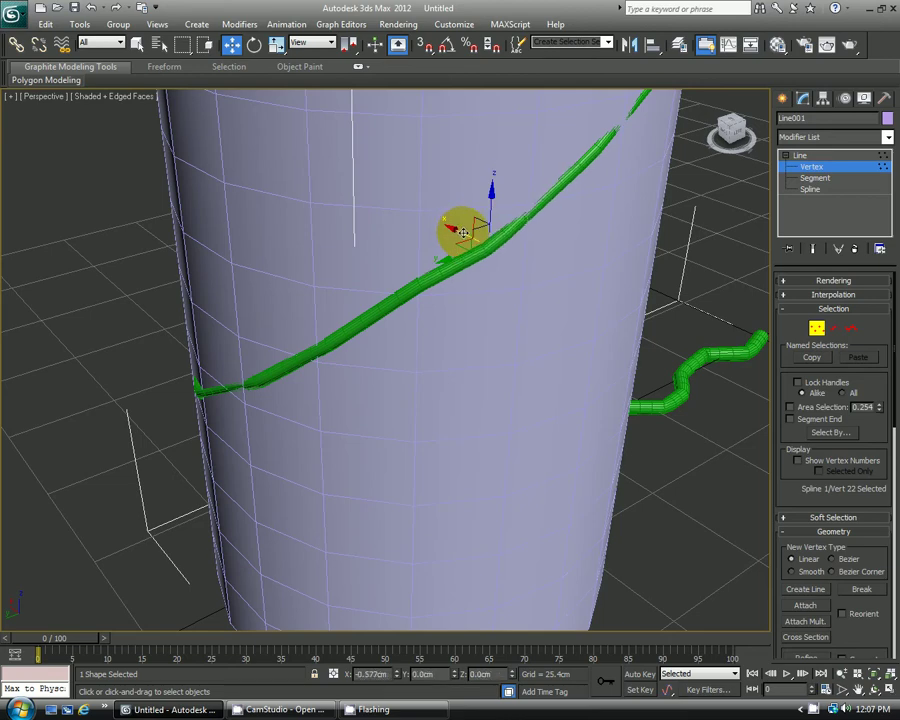
Pull a path vertex at the thin, buried section on the back of the cylinder outward.
{"action": "middle_click_drag", "start_coordinate": [357, 315], "coordinate": [442, 257], "text": "alt"}
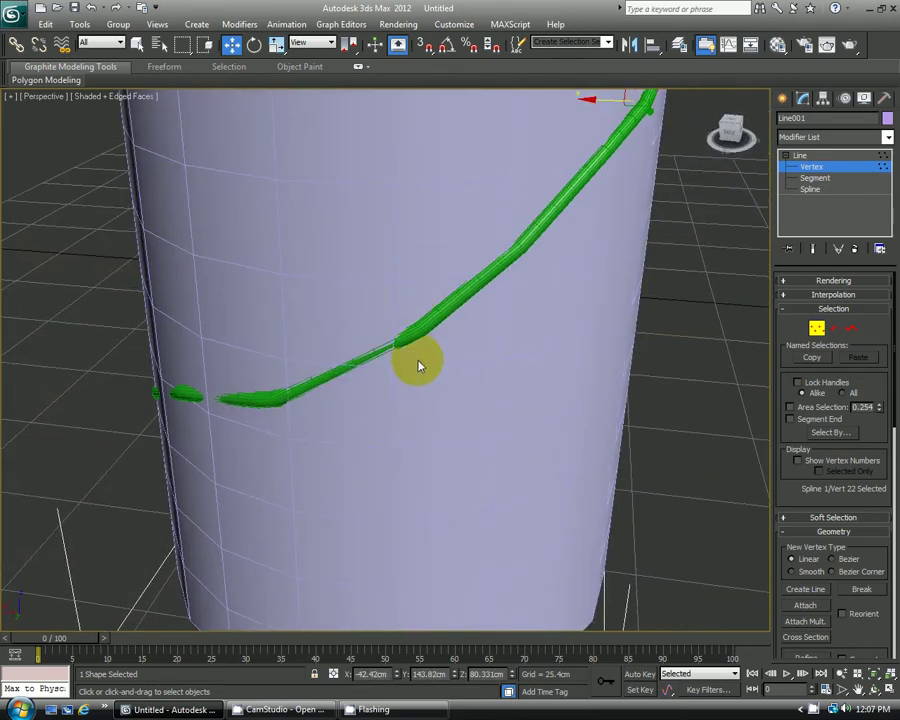
{"action": "key", "text": "F3"}
{"action": "mouse_move", "coordinate": [387, 320]}
{"action": "middle_mouse_down", "text": "alt"}
{"action": "mouse_move", "coordinate": [366, 324]}
{"action": "mouse_move", "coordinate": [343, 310]}
{"action": "middle_mouse_up", "text": "alt"}
{"action": "left_click_drag", "start_coordinate": [367, 289], "coordinate": [411, 328]}
{"action": "key", "text": "F3"}
Adjust the two path vertices low on the cylinder so the first part of the climb lies outside the surface.
{"action": "scroll", "coordinate": [365, 338], "scroll_direction": "down", "scroll_amount": 4}
{"action": "mouse_move", "coordinate": [392, 358]}
{"action": "middle_mouse_down", "text": "alt"}
{"action": "mouse_move", "coordinate": [366, 344]}
{"action": "mouse_move", "coordinate": [290, 386]}
{"action": "middle_mouse_up", "text": "alt"}
{"action": "key", "text": "F3"}
{"action": "left_click", "coordinate": [279, 414]}
{"action": "key", "text": "F3"}
{"action": "key", "text": "F3"}
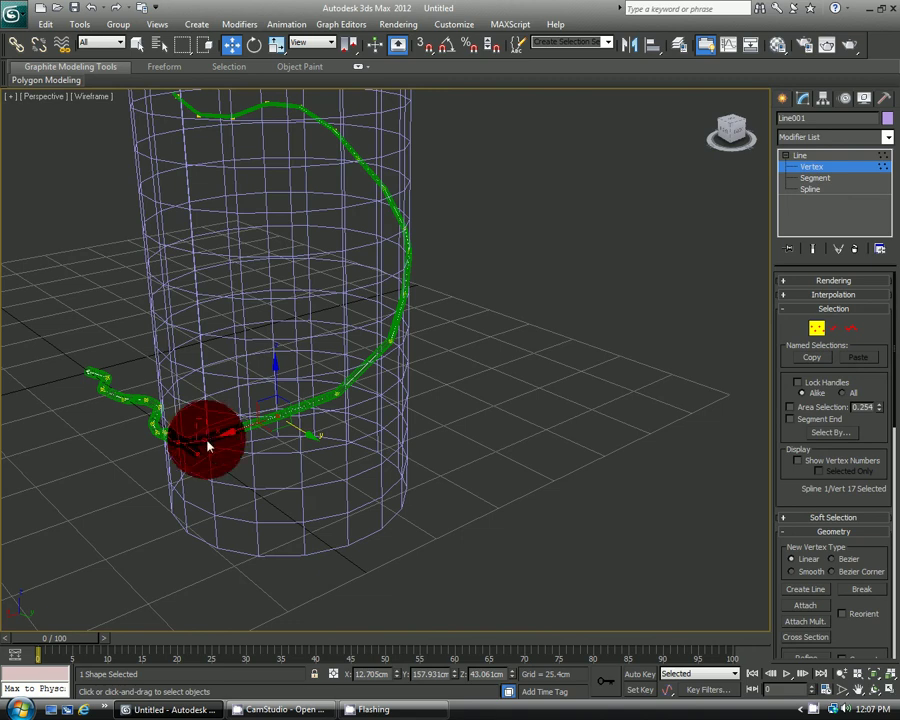
{"action": "left_click", "coordinate": [226, 459]}
{"action": "key", "text": "F3"}
{"action": "scroll", "coordinate": [233, 454], "scroll_direction": "down", "scroll_amount": 8}
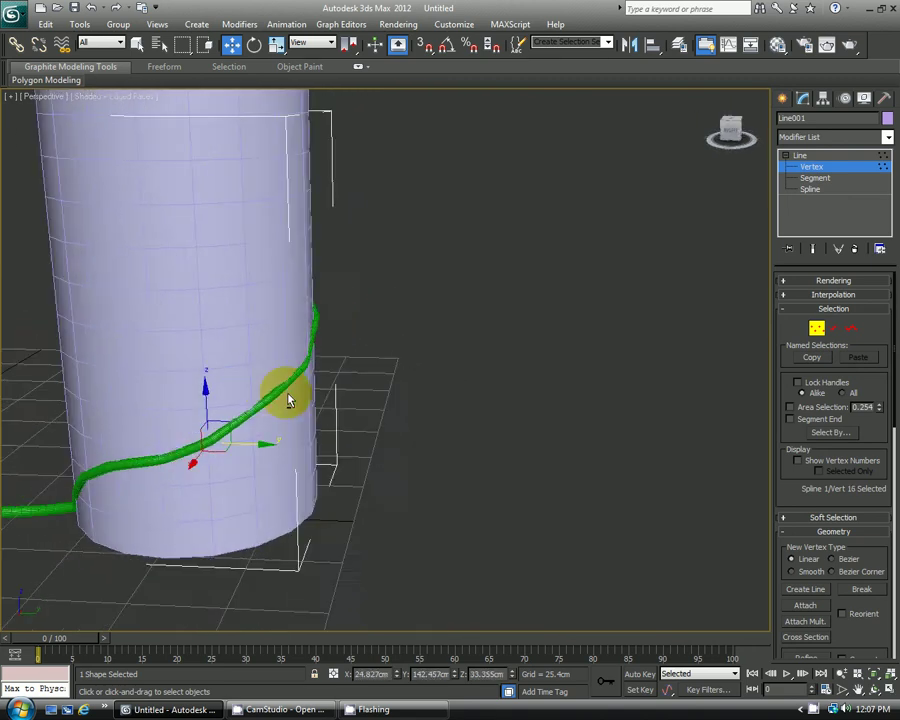
{"action": "scroll", "coordinate": [380, 350], "scroll_direction": "up", "scroll_amount": 5}
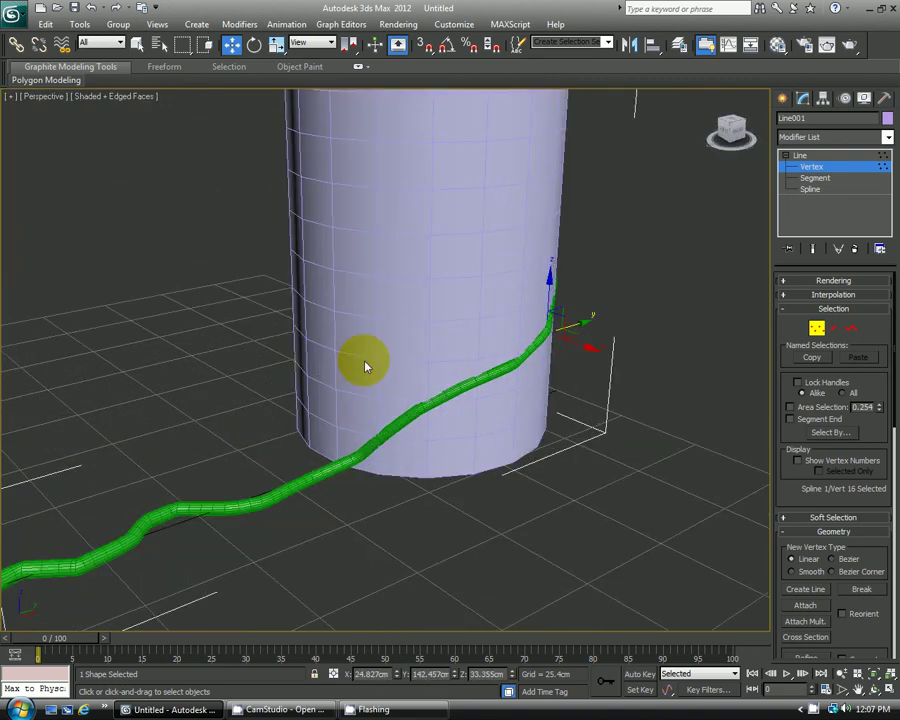
Leave vertex editing, reselect the Vine and reset its path deform Stretch to 0.
{"action": "left_click", "coordinate": [797, 170]}
{"action": "left_click", "coordinate": [234, 520]}
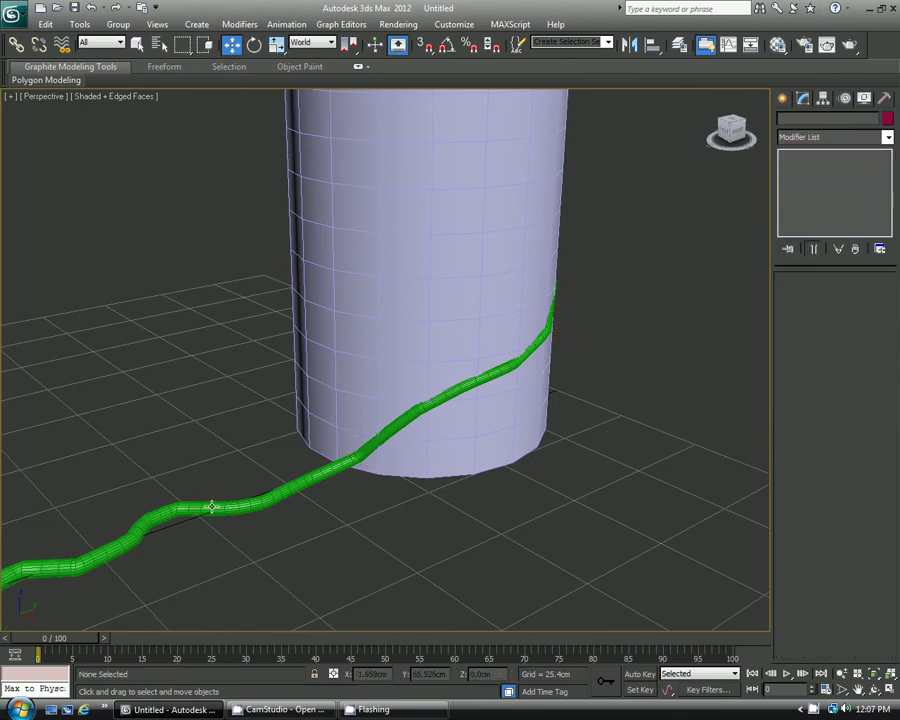
{"action": "left_click", "coordinate": [212, 507]}
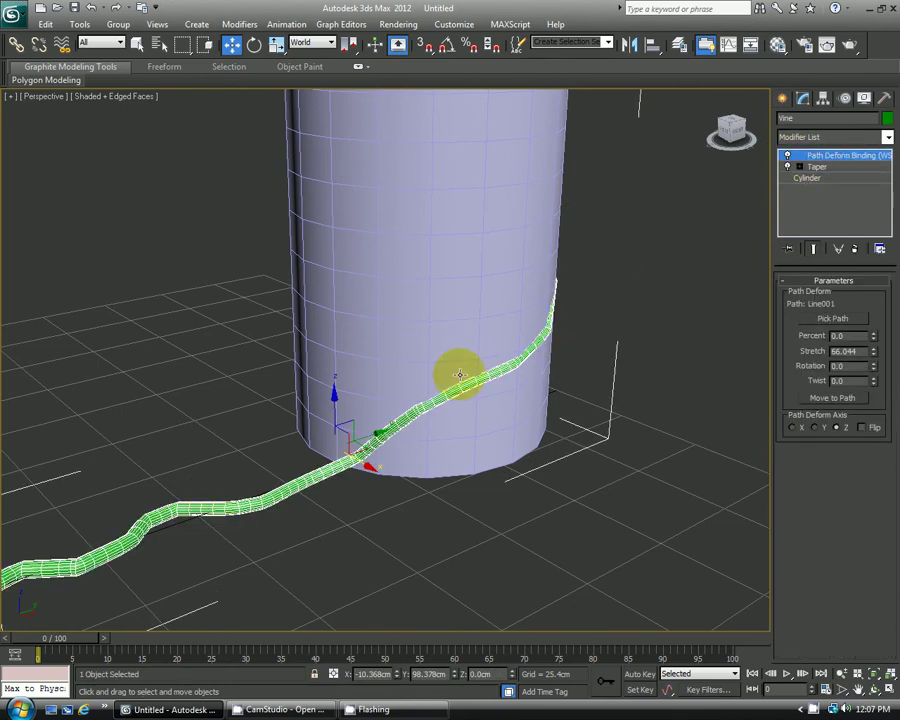
{"action": "middle_click_drag", "start_coordinate": [479, 364], "coordinate": [504, 341]}
{"action": "right_click", "coordinate": [875, 353]}
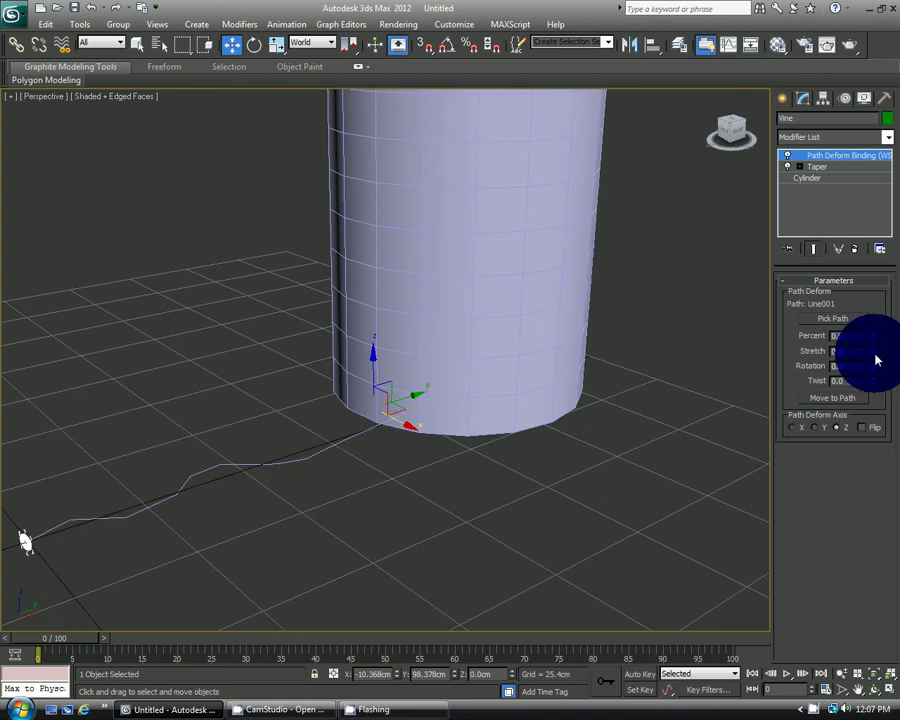
Turn on Auto Key and animate the path deform's Stretch to about 65.9 at frame 100.
{"action": "left_click", "coordinate": [640, 675]}
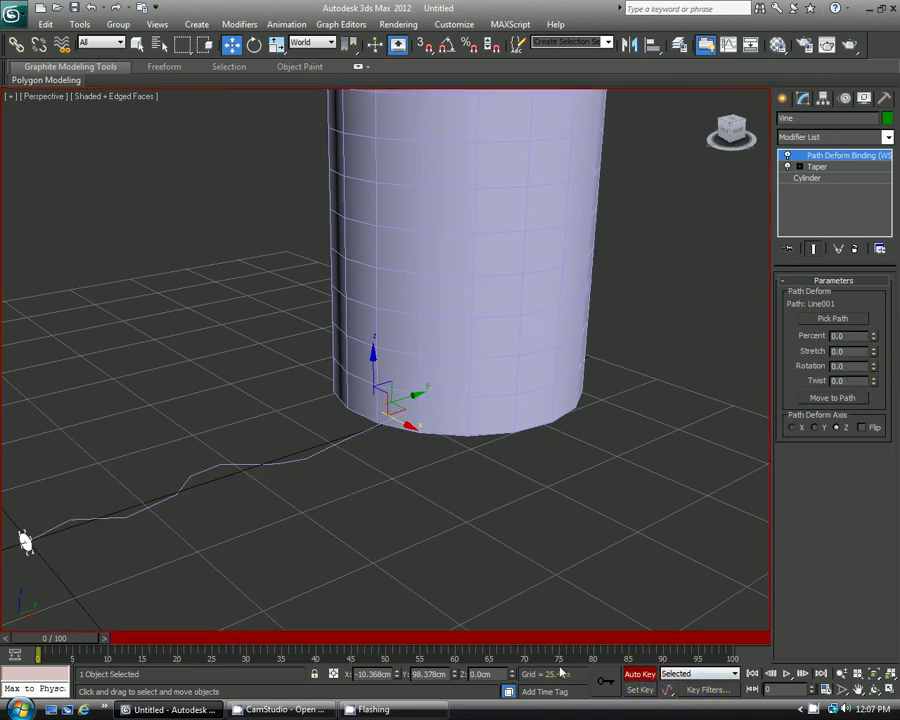
{"action": "left_click_drag", "start_coordinate": [75, 640], "coordinate": [728, 627]}
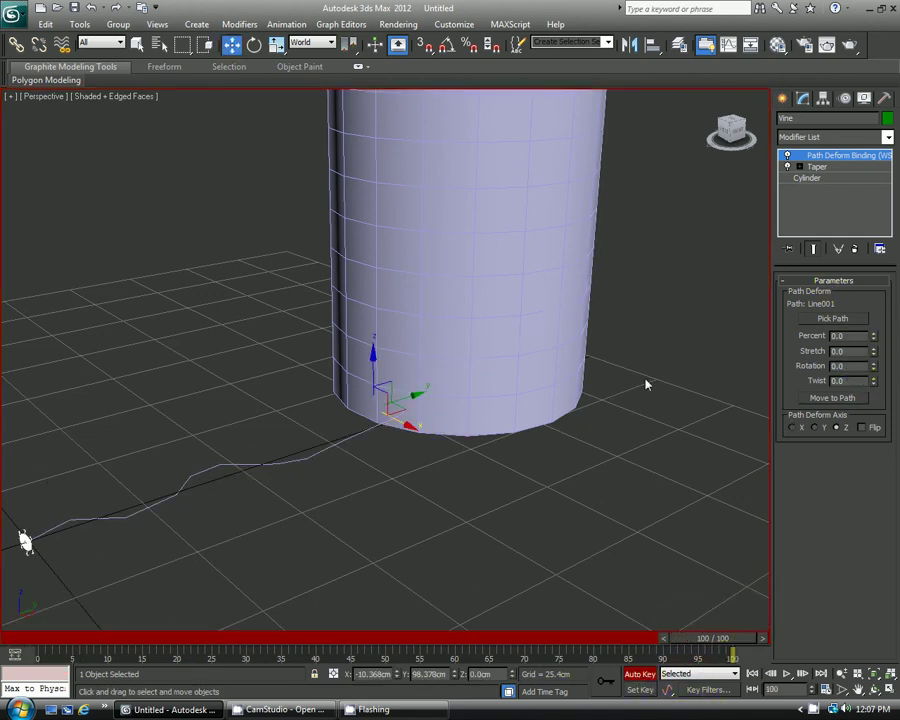
{"action": "scroll", "coordinate": [527, 402], "scroll_direction": "down", "scroll_amount": 5}
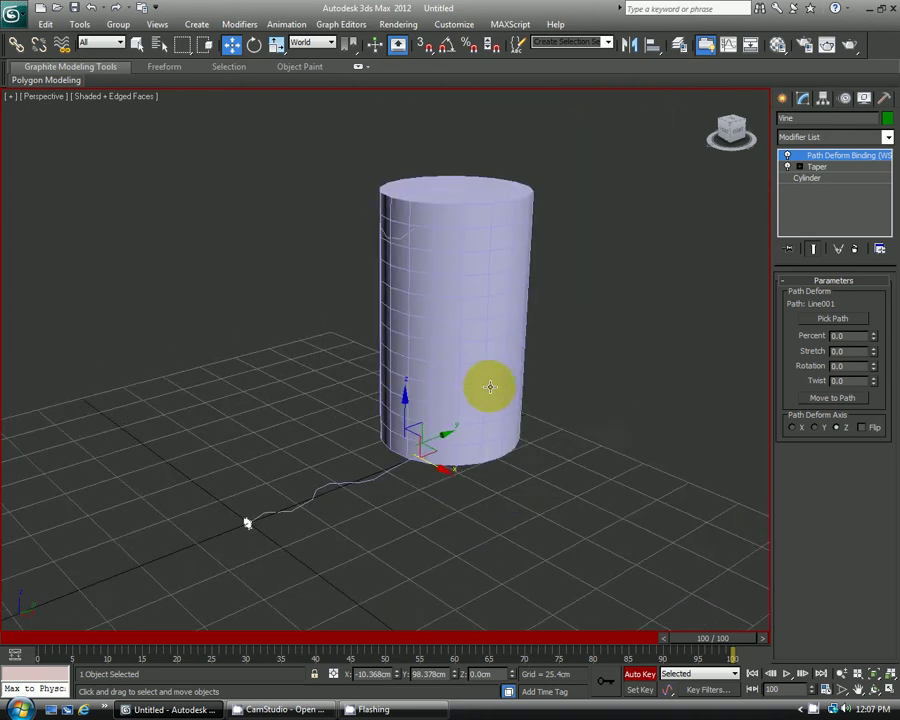
{"action": "middle_click_drag", "start_coordinate": [499, 388], "coordinate": [530, 396], "text": "alt"}
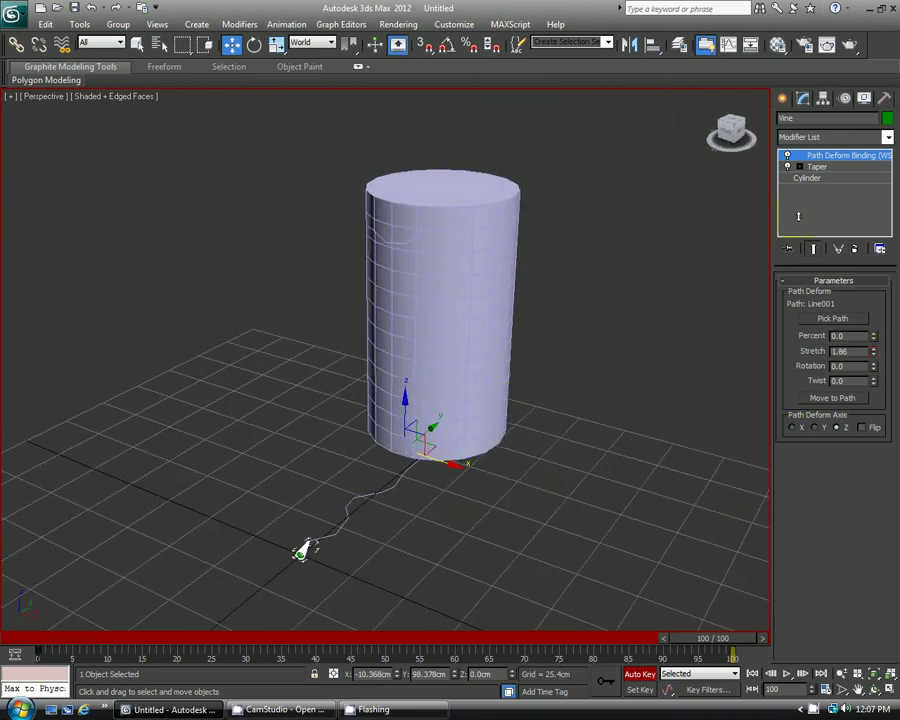
{"action": "left_click_drag", "start_coordinate": [537, 41], "coordinate": [463, 172]}
{"action": "left_click_drag", "start_coordinate": [465, 77], "coordinate": [468, 710]}
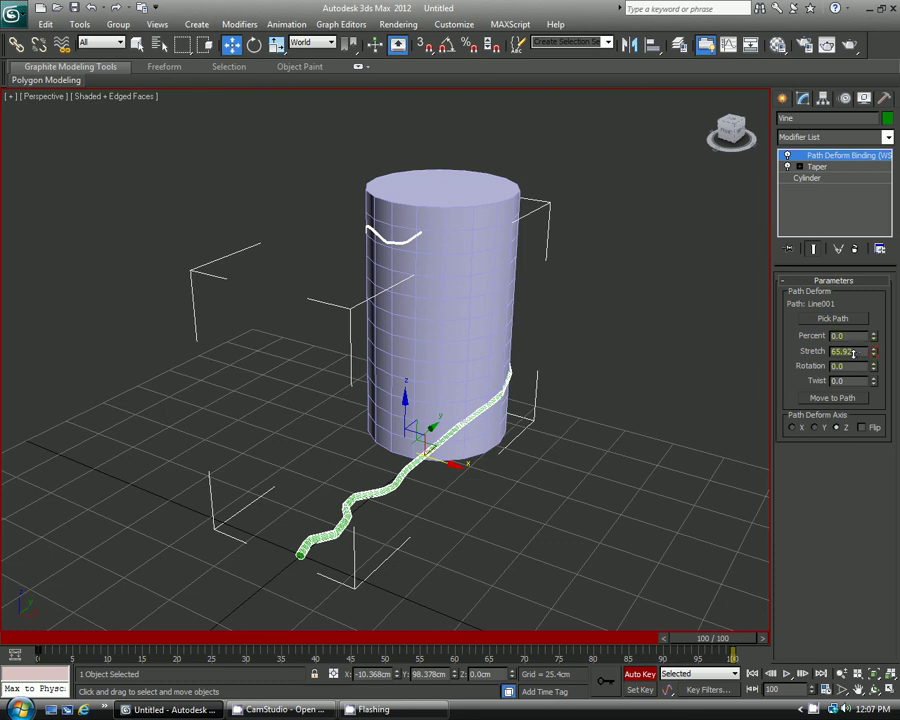
Scrub the timeline back toward the start, turn off Auto Key and deselect the vine.
{"action": "left_click_drag", "start_coordinate": [717, 636], "coordinate": [136, 563]}
{"action": "left_click", "coordinate": [626, 675]}
{"action": "left_click", "coordinate": [207, 485]}
{"action": "middle_click_drag", "start_coordinate": [208, 476], "coordinate": [215, 431]}
{"action": "scroll", "coordinate": [221, 435], "scroll_direction": "up", "scroll_amount": 4}
{"action": "scroll", "coordinate": [264, 436], "scroll_direction": "down", "scroll_amount": 5}
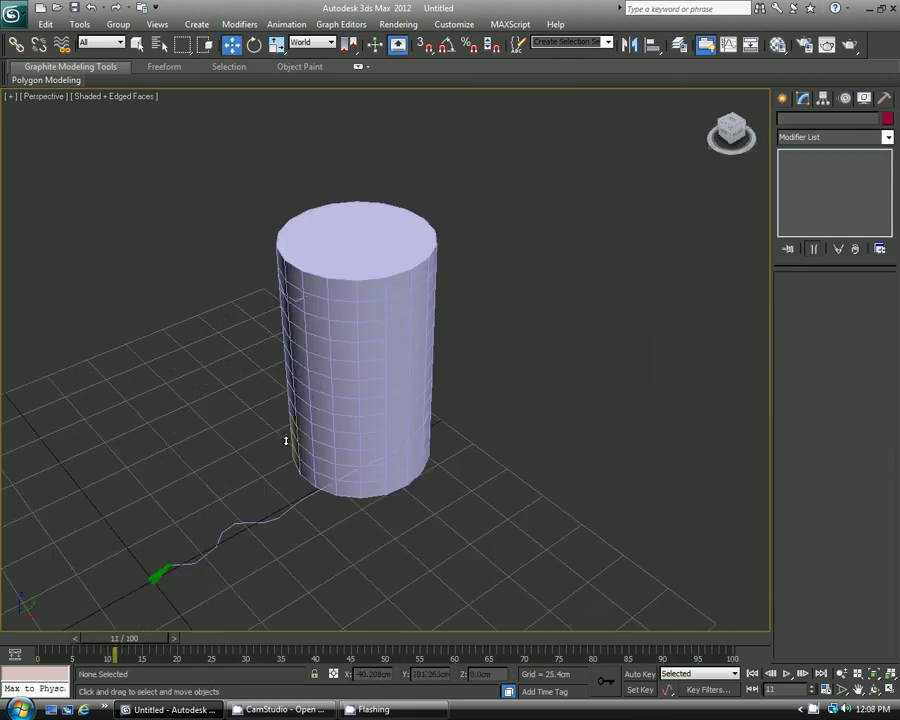
Hide the edged faces and scrub the animation to frame 95, checking the vine's growth from several angles.
{"action": "mouse_move", "coordinate": [106, 632]}
{"action": "left_mouse_down"}
{"action": "mouse_move", "coordinate": [36, 626]}
{"action": "mouse_move", "coordinate": [272, 606]}
{"action": "mouse_move", "coordinate": [187, 593]}
{"action": "mouse_move", "coordinate": [498, 575]}
{"action": "left_mouse_up"}
{"action": "key", "text": "F4"}
{"action": "middle_click_drag", "start_coordinate": [369, 518], "coordinate": [444, 401], "text": "alt"}
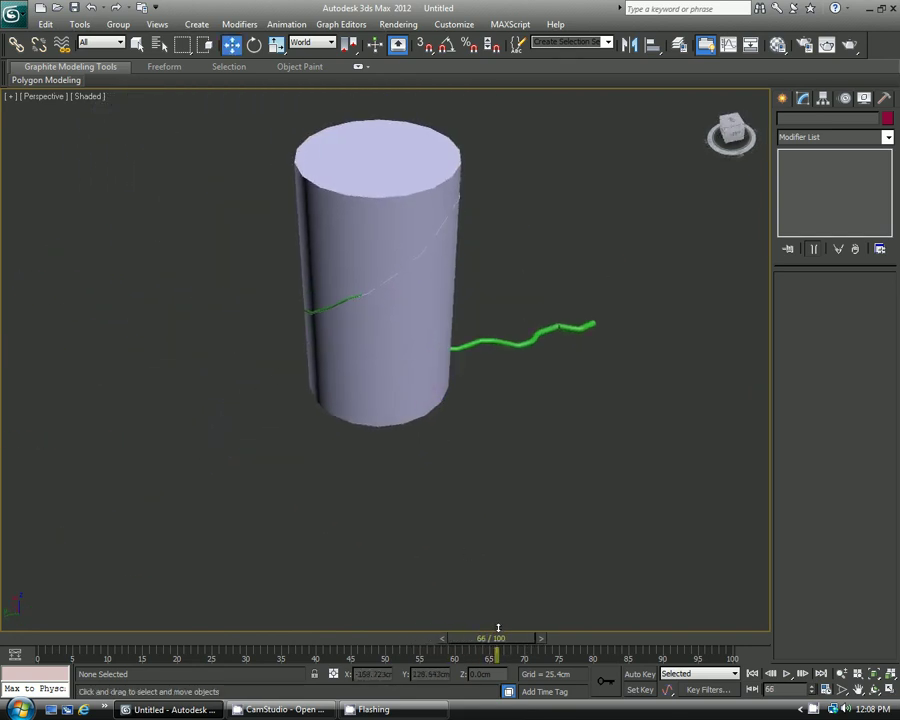
{"action": "middle_click_drag", "start_coordinate": [522, 332], "coordinate": [585, 597], "text": "alt"}
{"action": "left_click_drag", "start_coordinate": [577, 636], "coordinate": [691, 638]}
{"action": "middle_click_drag", "start_coordinate": [562, 546], "coordinate": [590, 529], "text": "alt"}
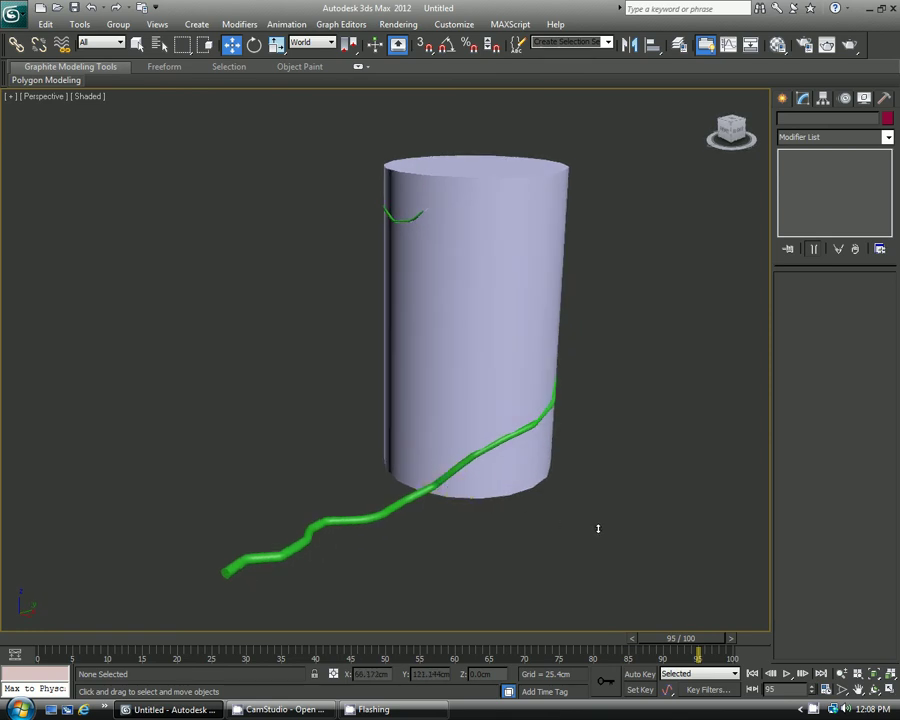